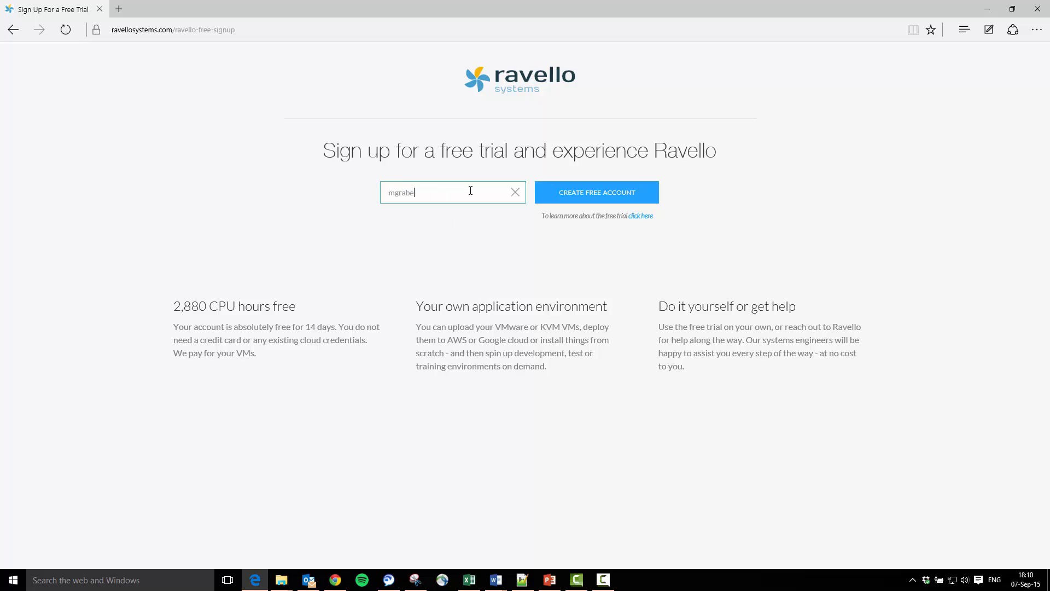
- Enter the user's e-mail address in the signup field and create the free trial account
text(@cisco.com)
click(577, 196)
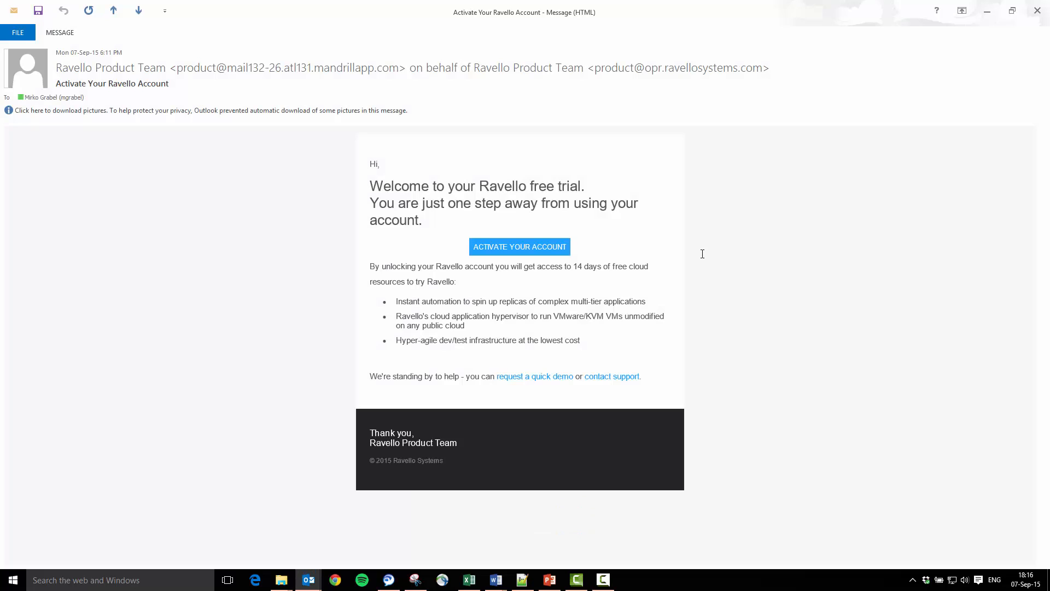
- Open the account activation link from the welcome e-mail and fill in the user's first and last name
click(534, 250)
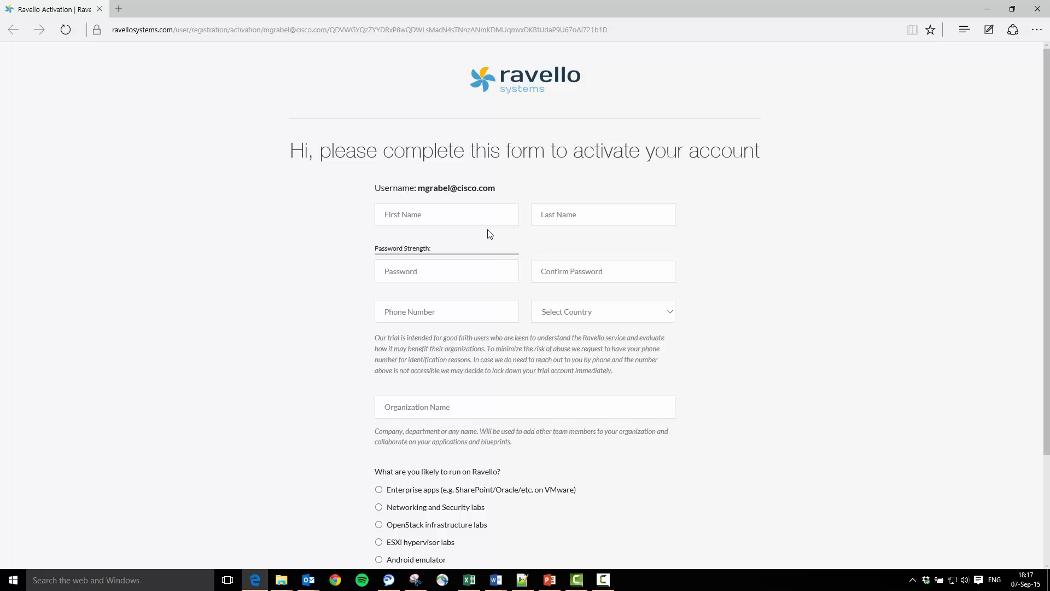
click(468, 215)
key(Tab)
key(Tab)
- Enter the account password and confirm it in the second password field
text(••••••••)
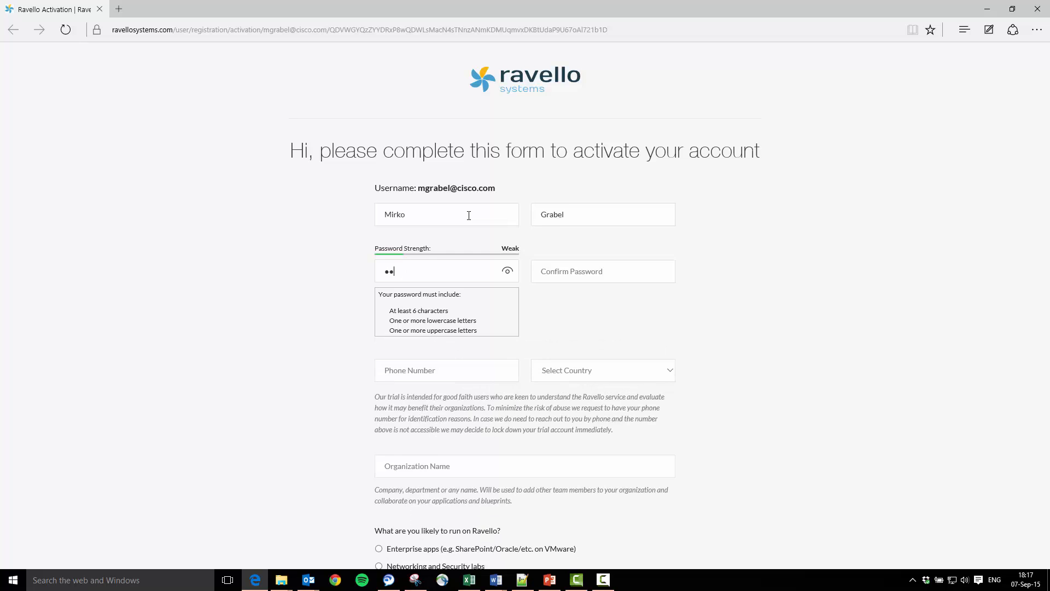
key(Tab)
text(••••••••)
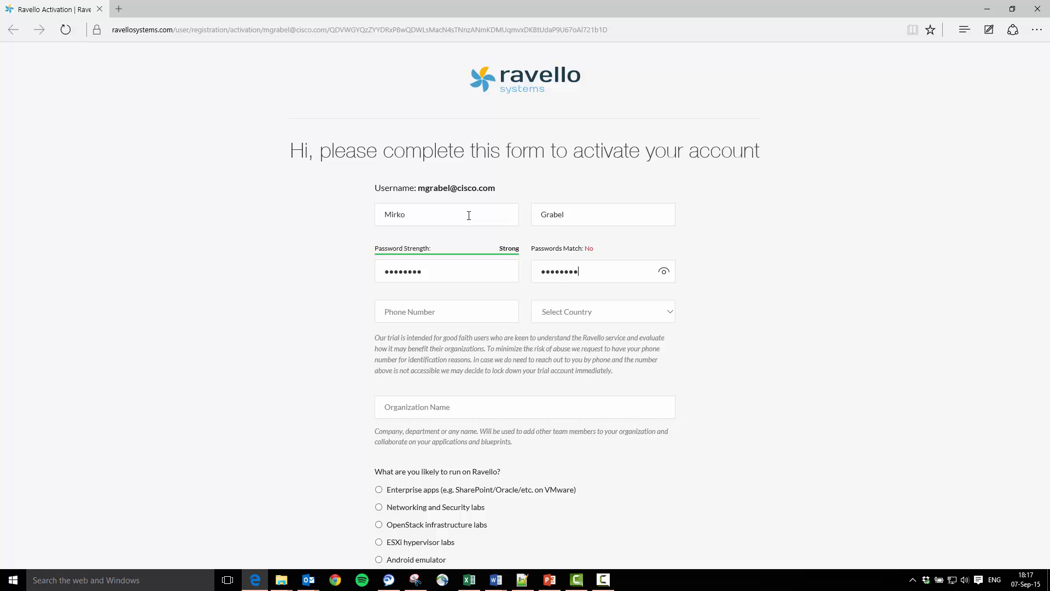
- Enter the user's phone number and select United States as the country
key(Tab)
text(123456789)
key(Tab)
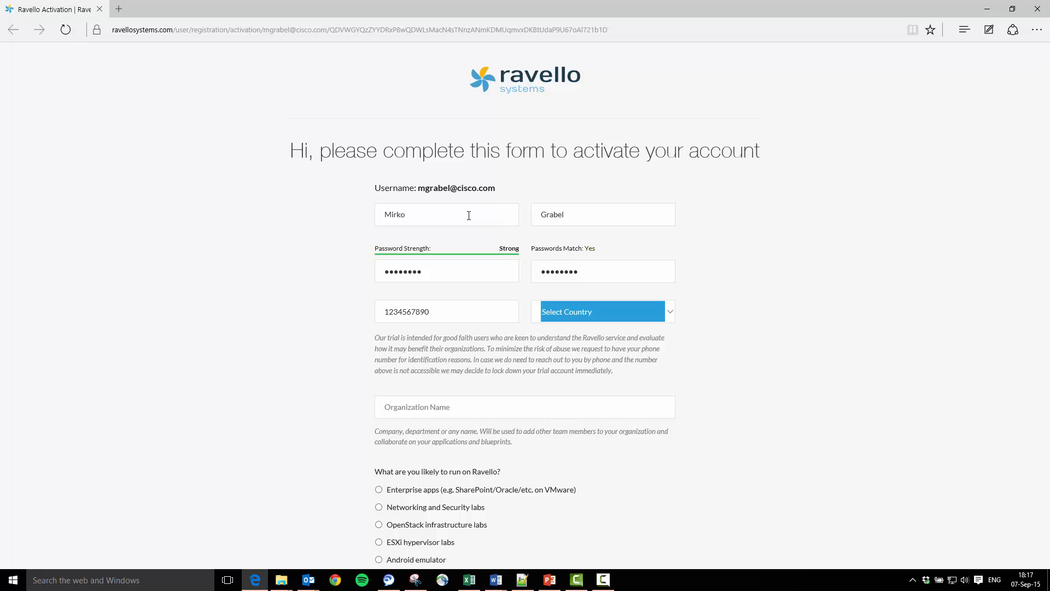
click(668, 312)
scroll(633, 399, down, 20)
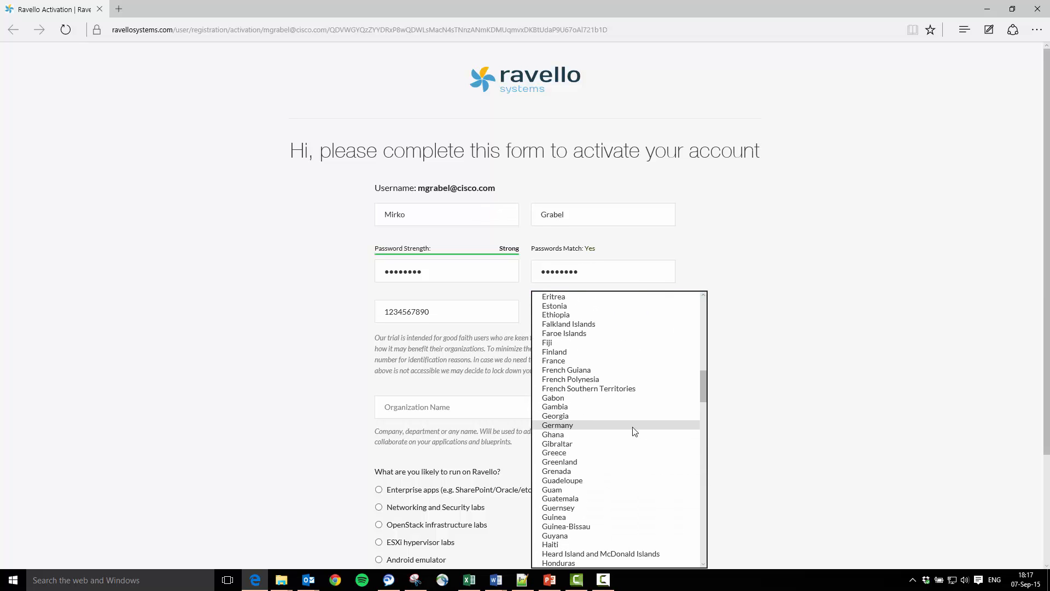
scroll(620, 454, down, 20)
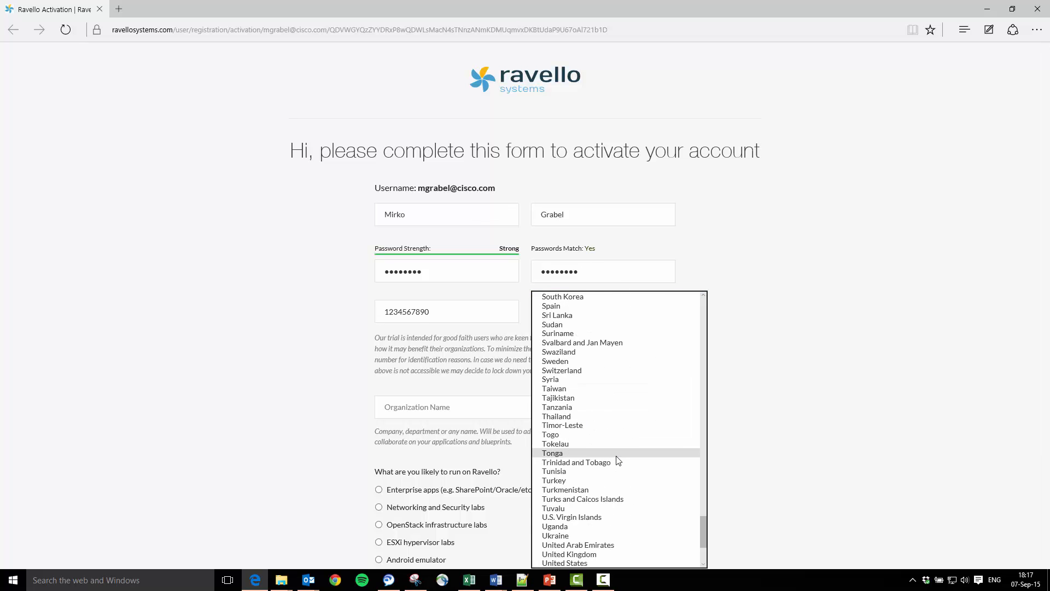
click(589, 446)
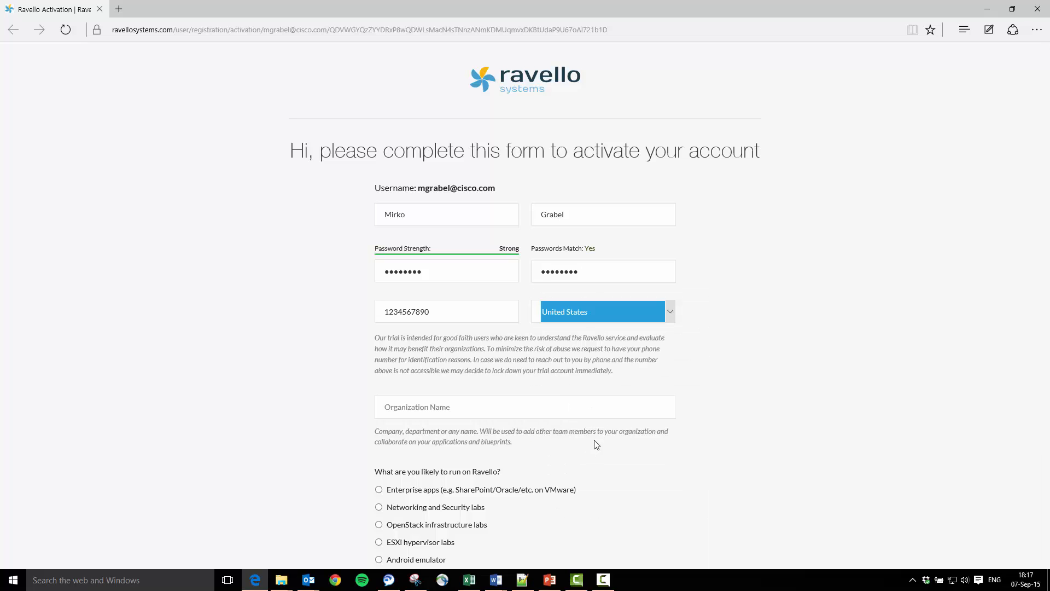
- Set the organization name to Cisco and choose Networking and Security labs as the intended workload
click(537, 407)
text(Cisco)
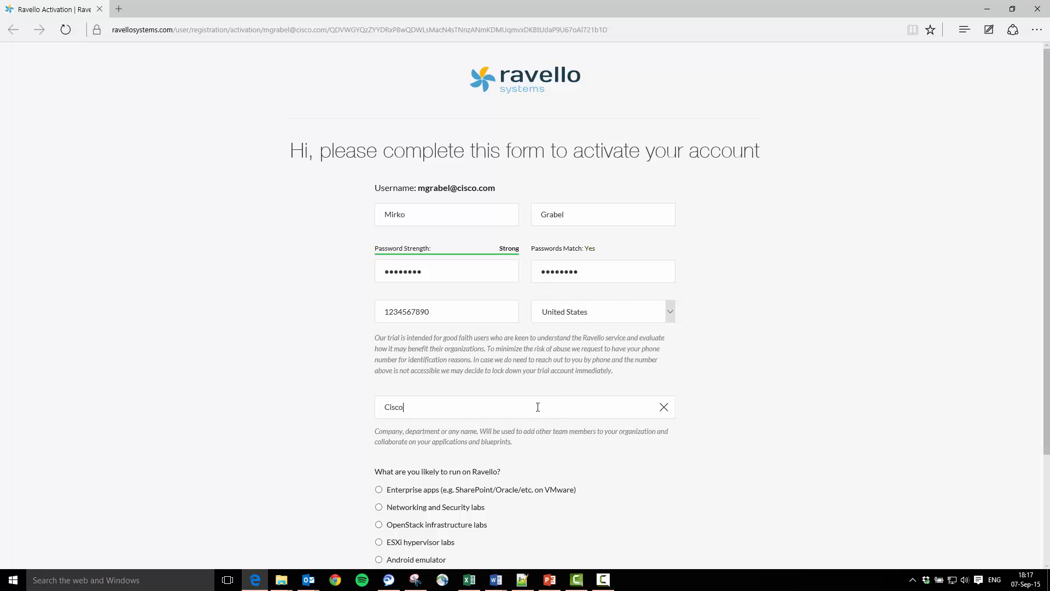
click(823, 416)
scroll(818, 415, down, 3)
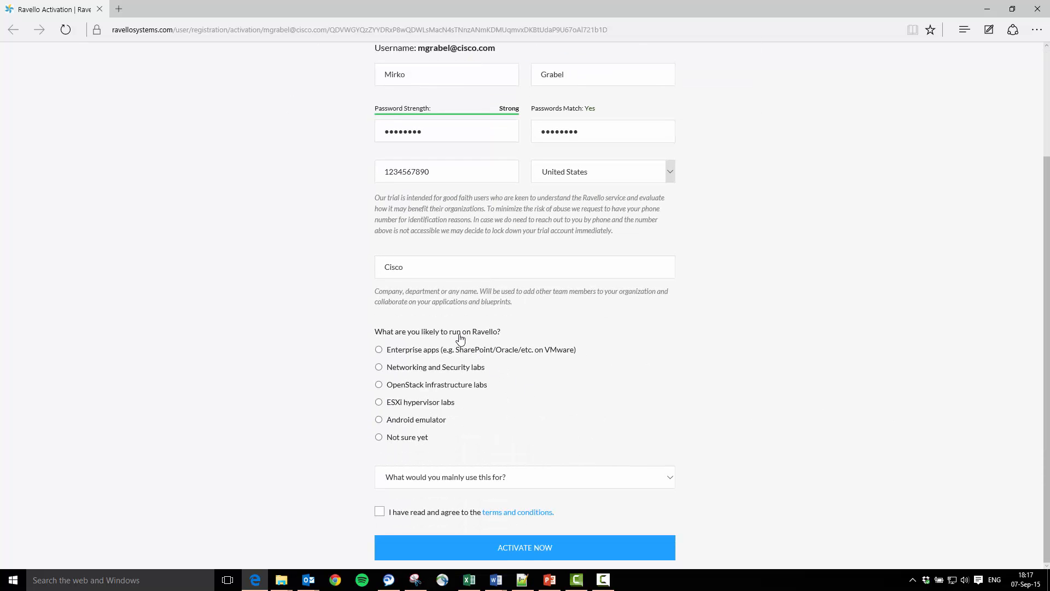
click(421, 372)
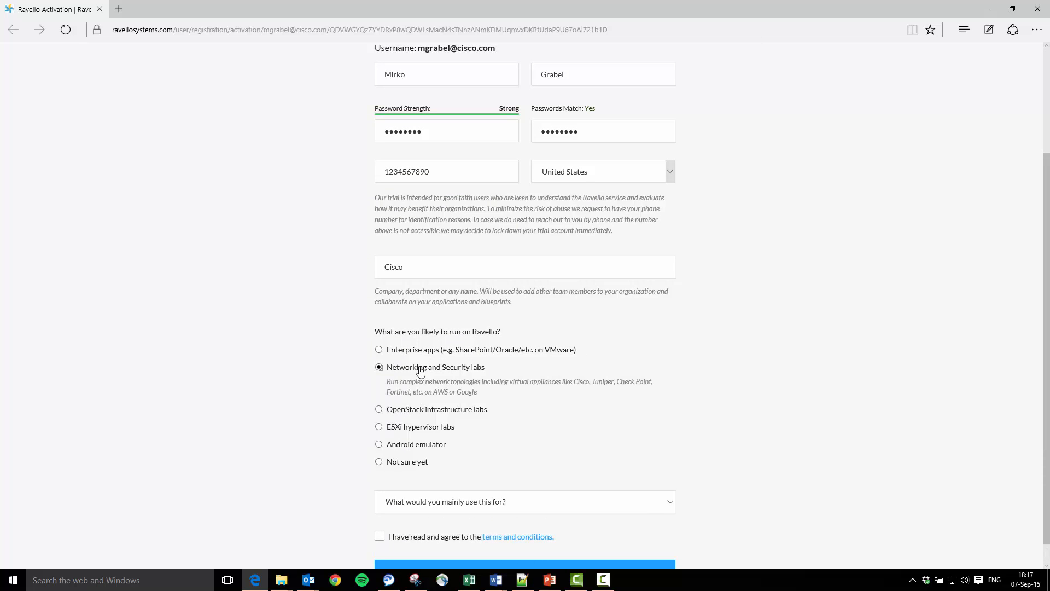
- Pick Personal learning/Home lab as the main use, accept the terms and conditions, and activate the account
scroll(523, 430, down, 1)
click(520, 479)
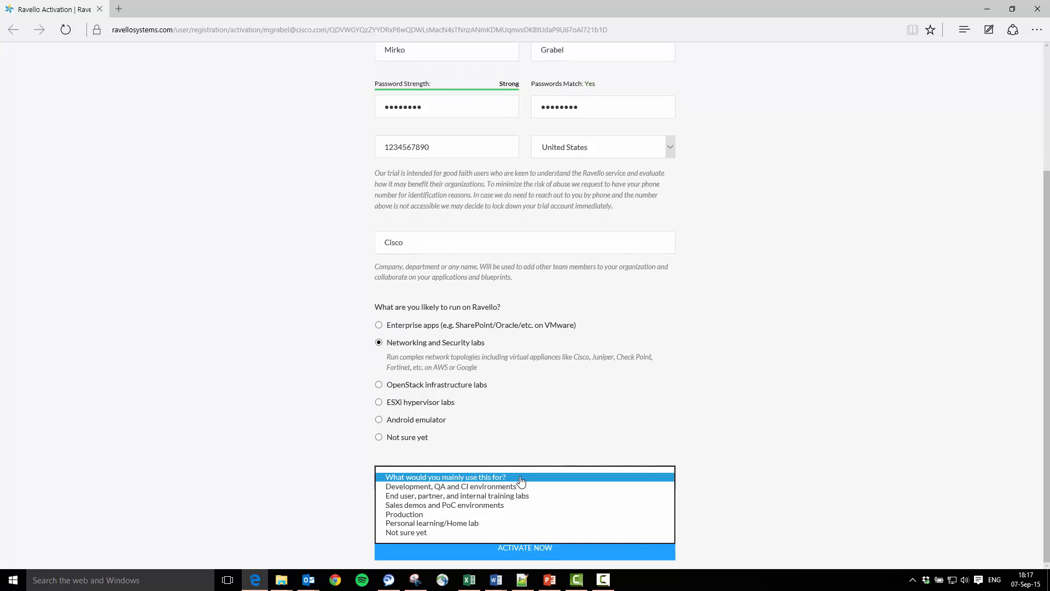
click(471, 524)
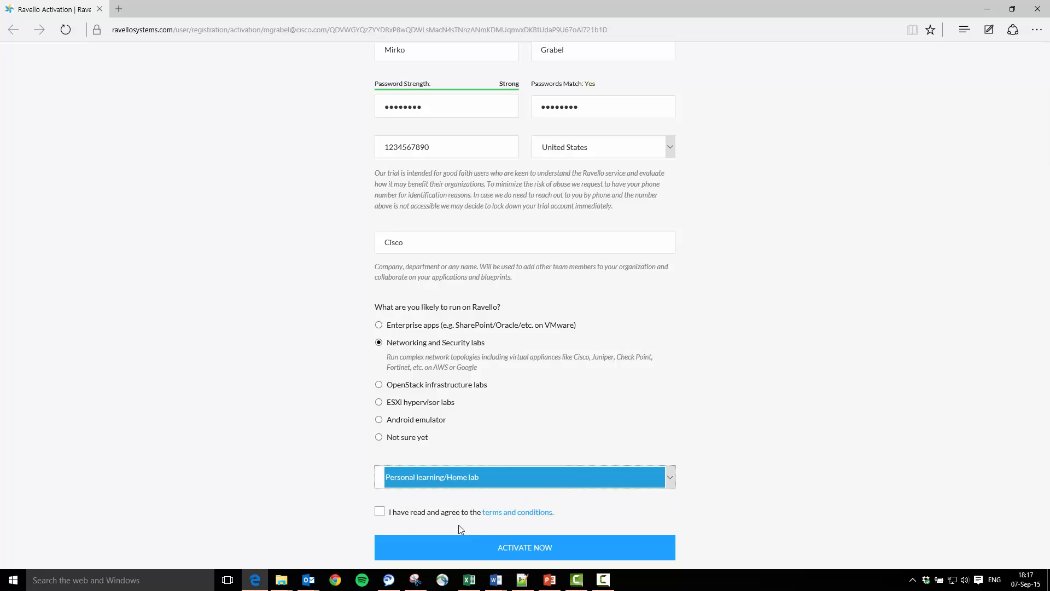
click(380, 511)
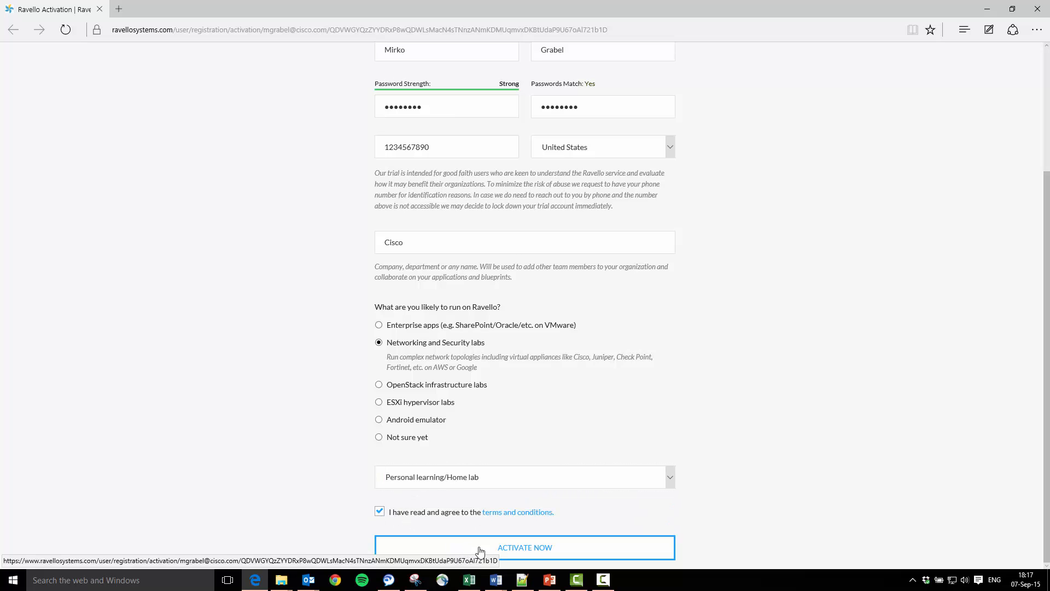
click(538, 550)
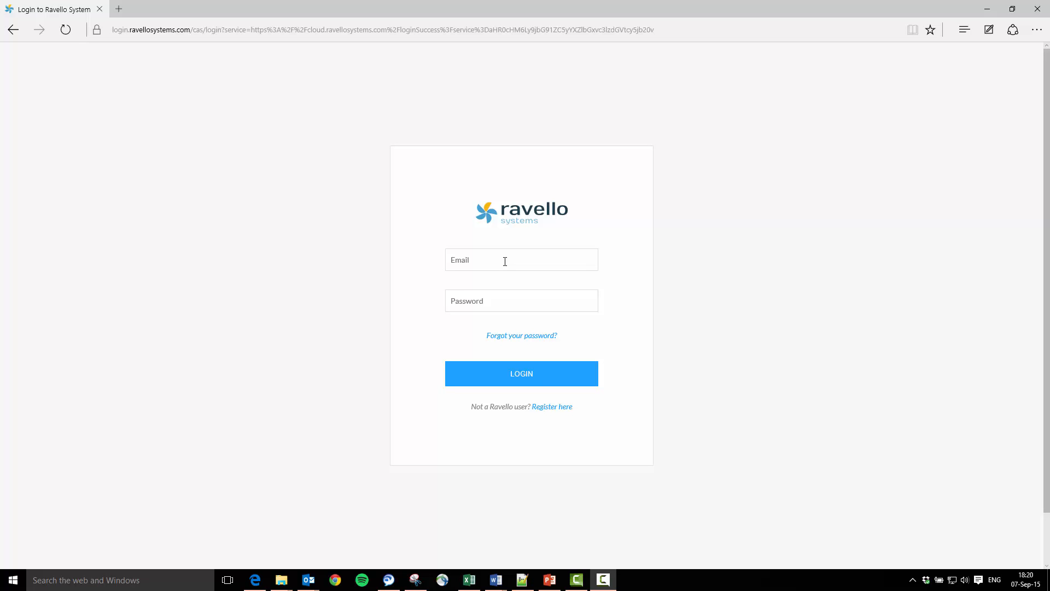
- Log in with the account e-mail and password, and let the browser save the password
click(505, 261)
text(••••••)
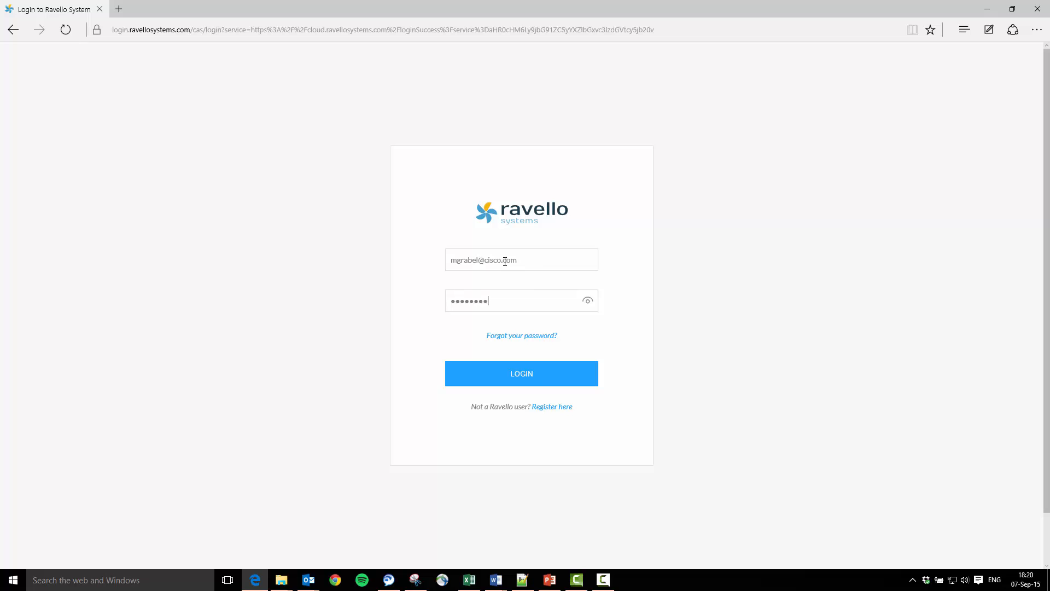
key(Return)
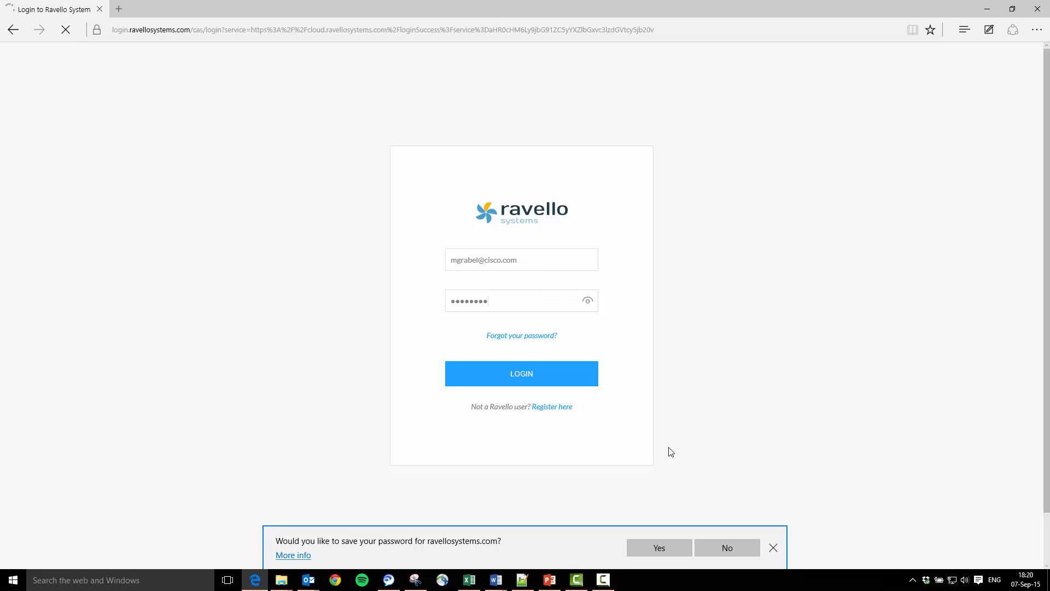
click(660, 547)
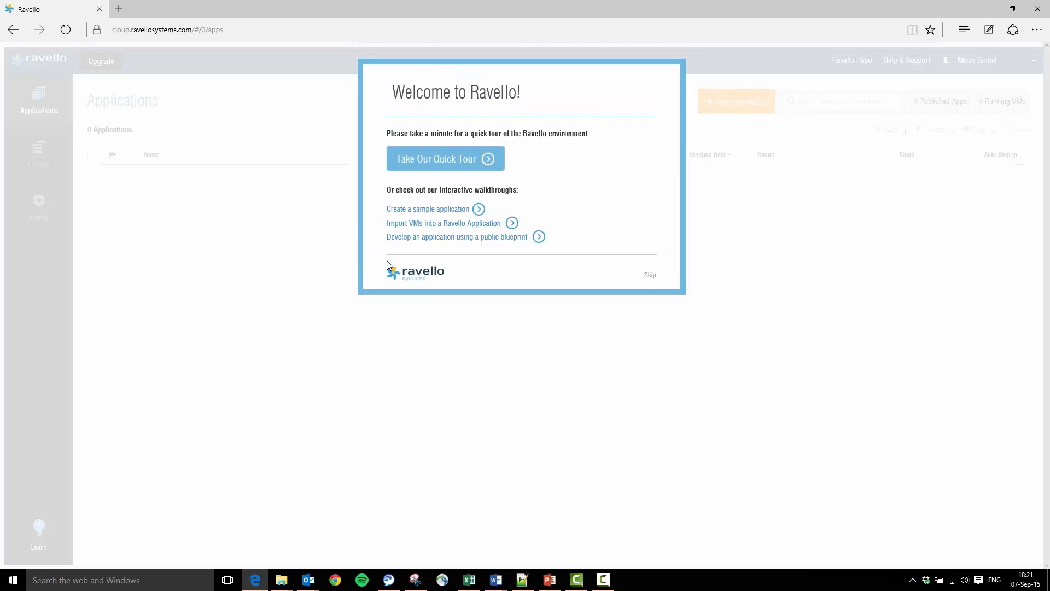
- Skip the welcome tour and create an application named CSR simple test with the description "ain't nobody got time for that"
click(650, 275)
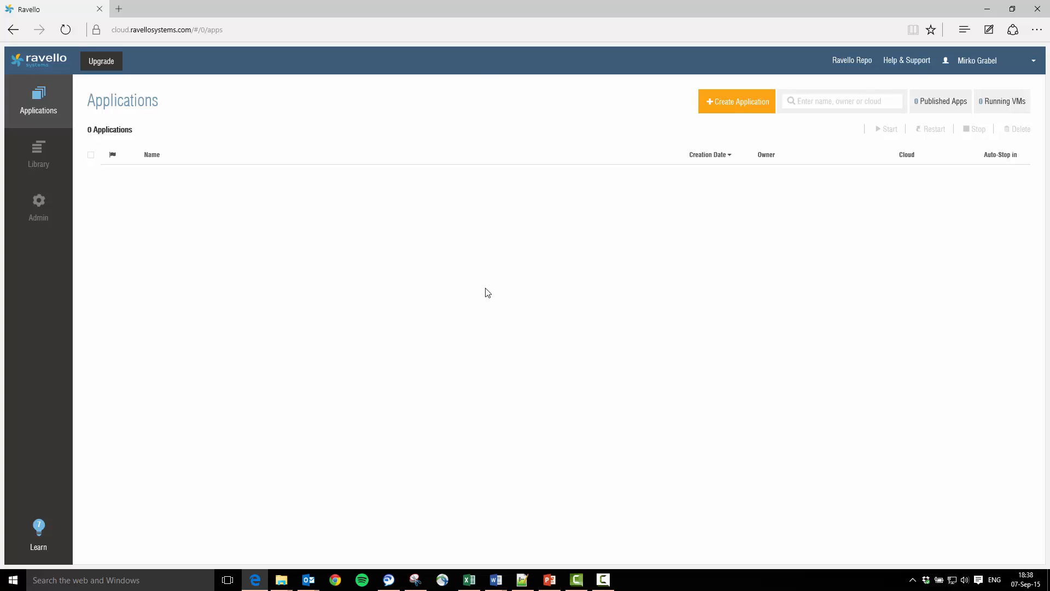
click(717, 111)
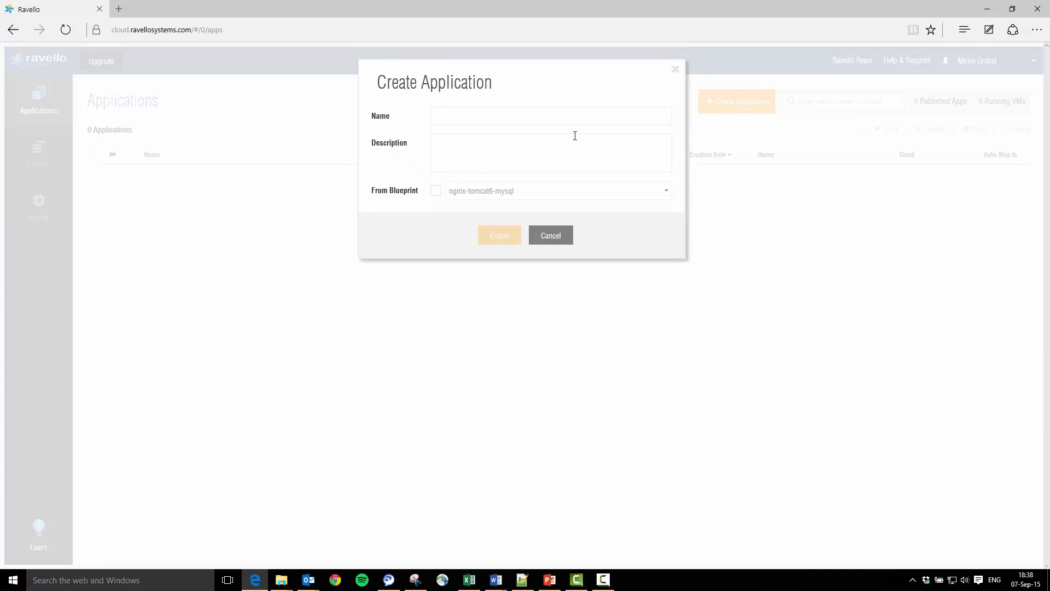
text(CSR simple test)
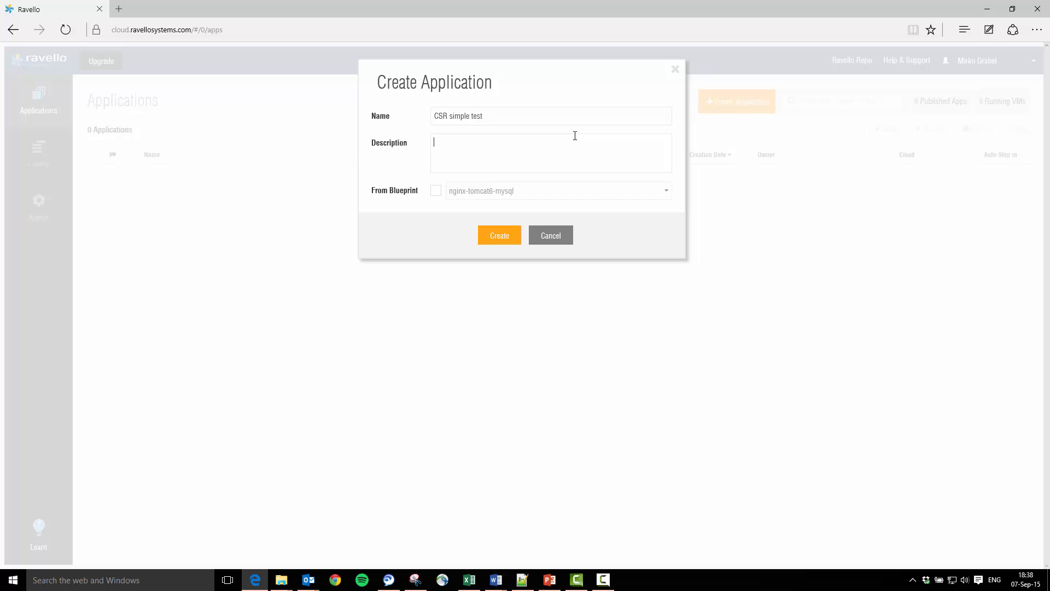
text(in't nobody got time for that)
click(497, 237)
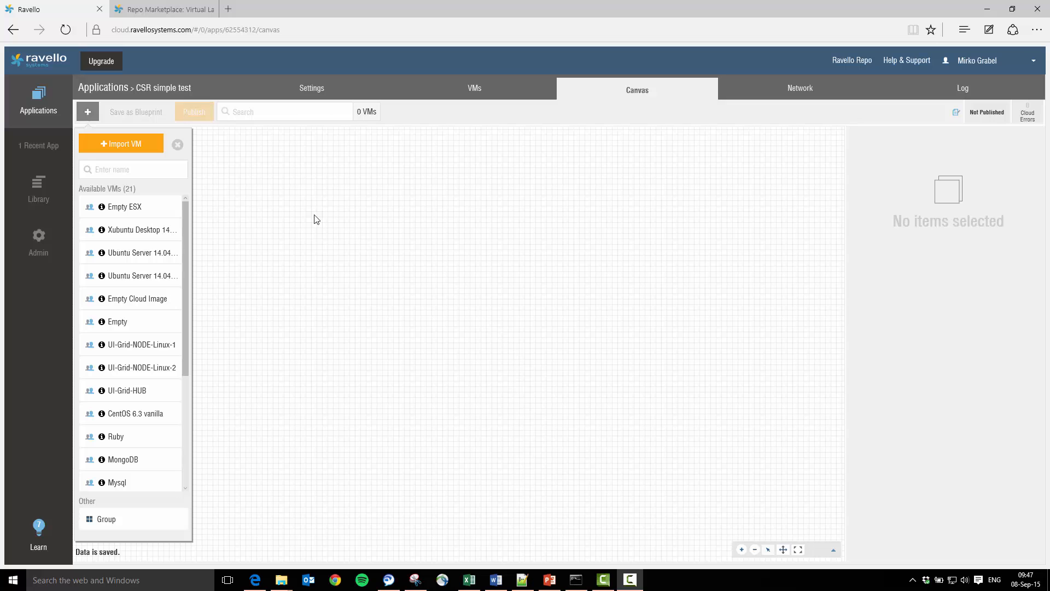
- Open Ravello Repo in a new tab and search the repository for mirko
mouse_move(184, 219)
mouse_down()
mouse_move(178, 347)
mouse_move(175, 206)
mouse_up()
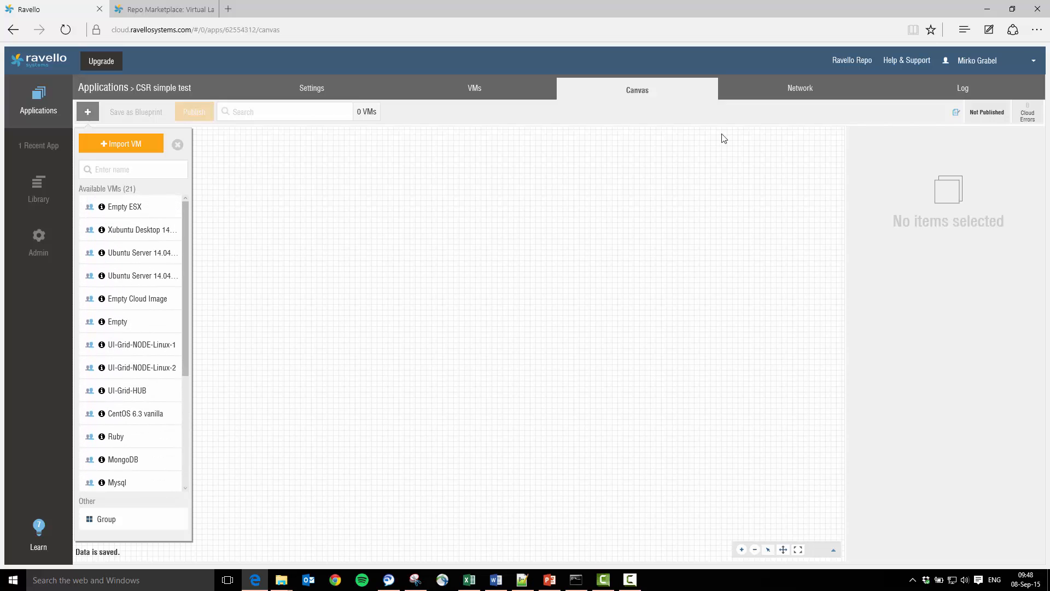
click(859, 66)
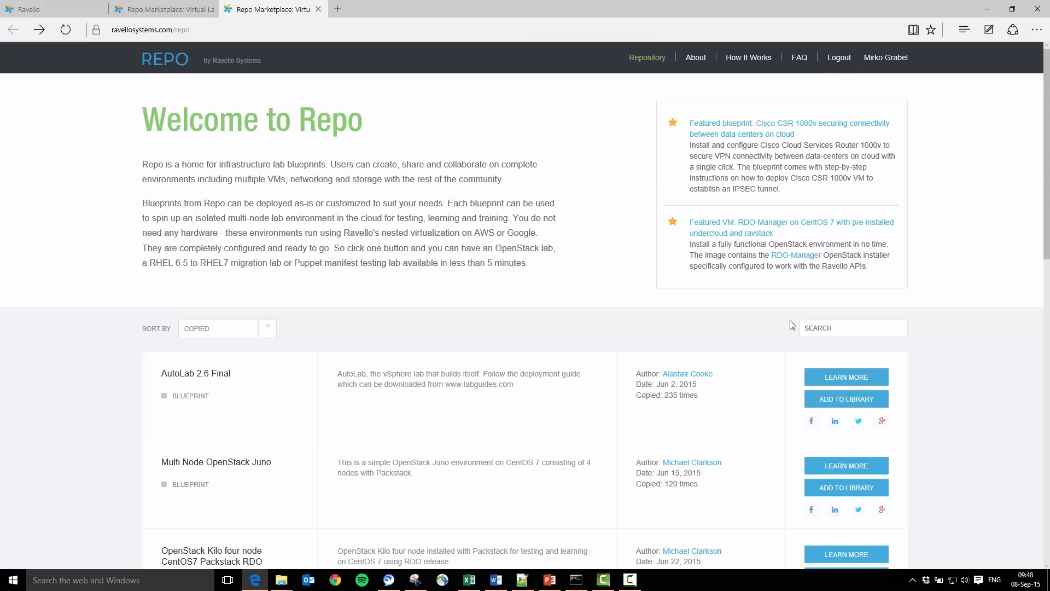
click(830, 326)
text(mirko)
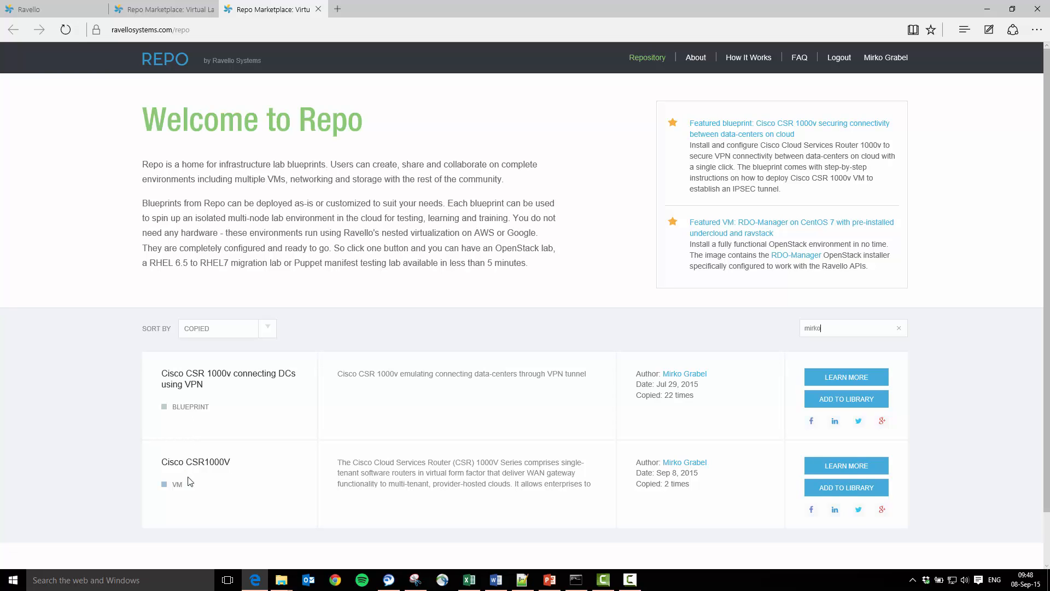
- Add the Cisco CSR1000V VM to the library, naming the copy Cisco CSR1000V and accepting the terms
click(839, 492)
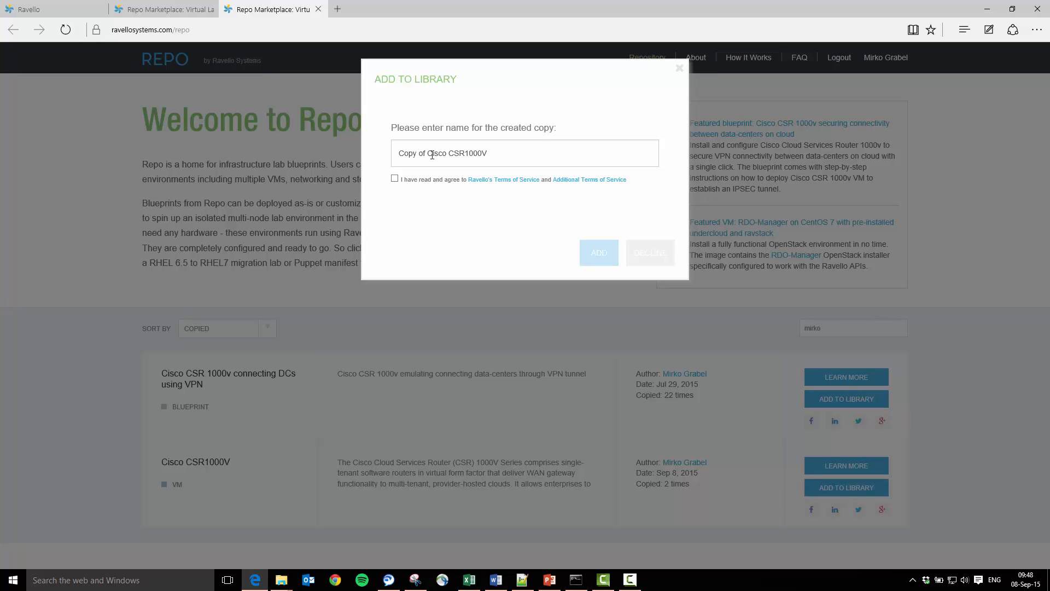
drag(429, 155, 372, 151)
key(BackSpace)
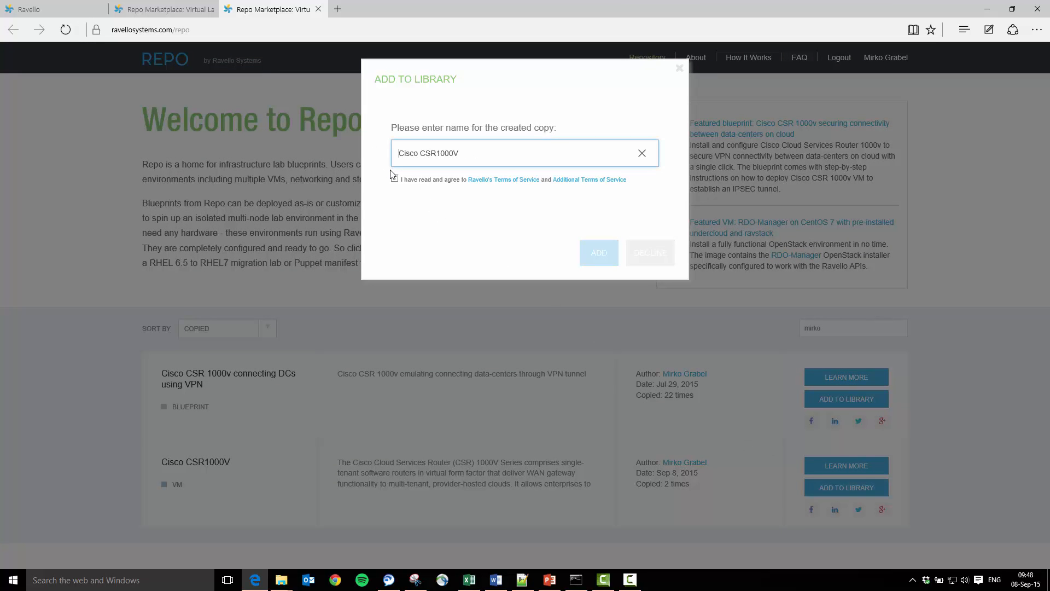
click(395, 180)
click(602, 263)
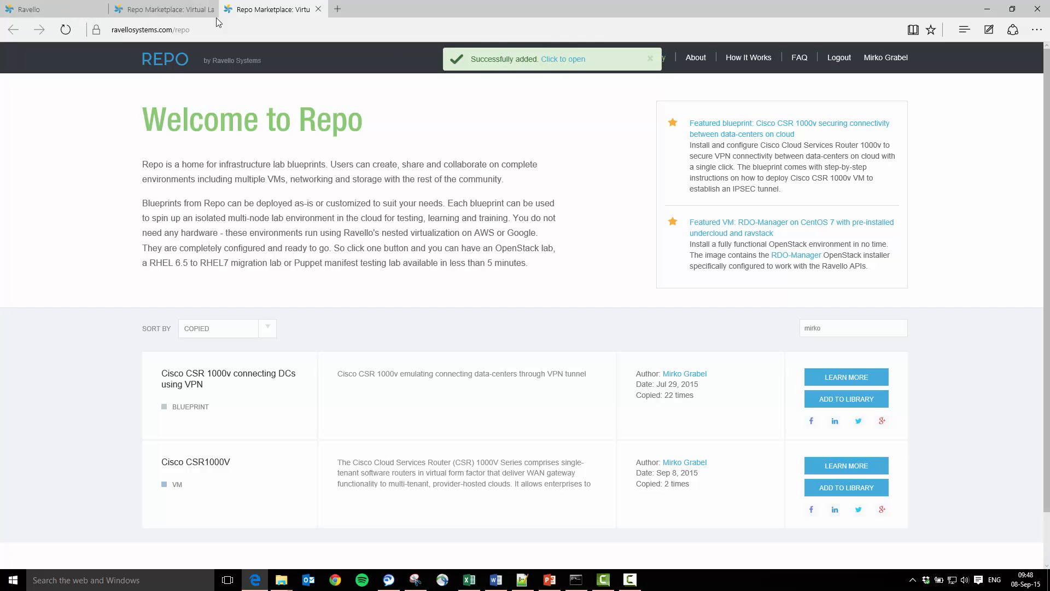
- Return to the application canvas and place the Cisco CSR1000V VM on it
click(81, 6)
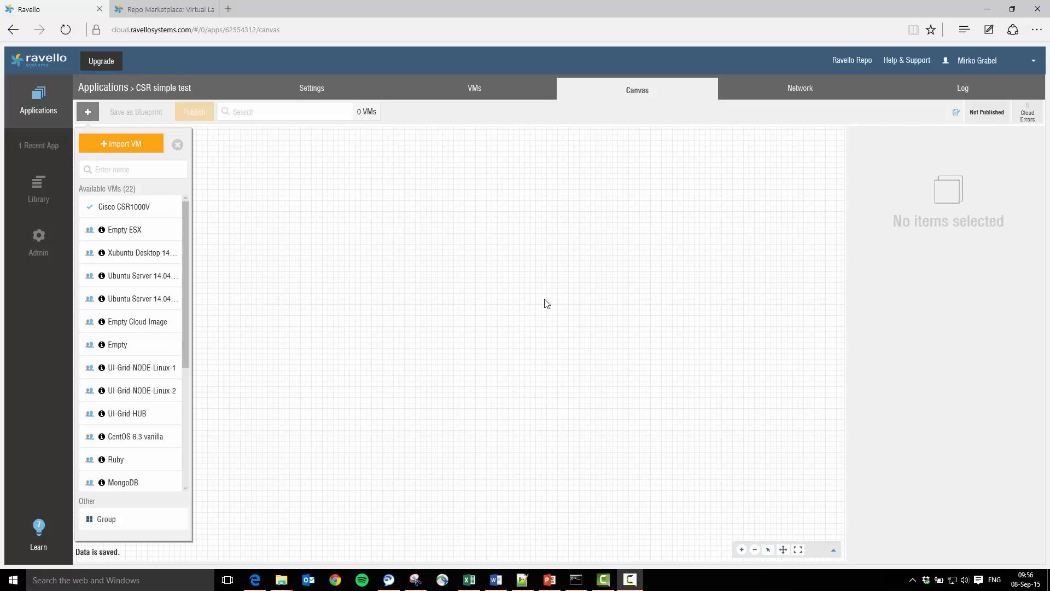
drag(114, 206, 500, 308)
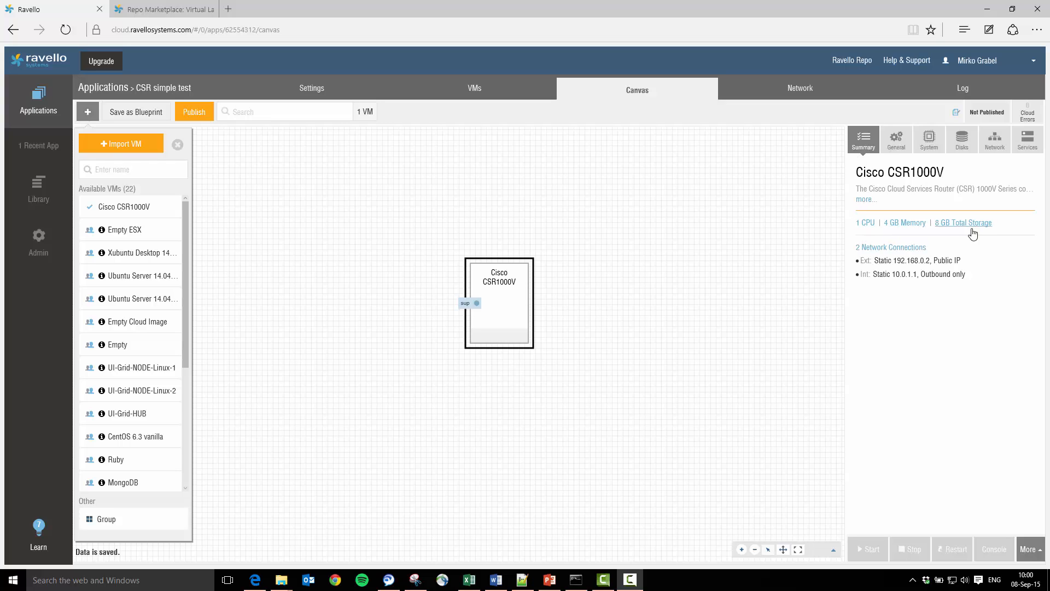
- Review the CSR1000V VM's general, system, disk and network connection settings
click(895, 143)
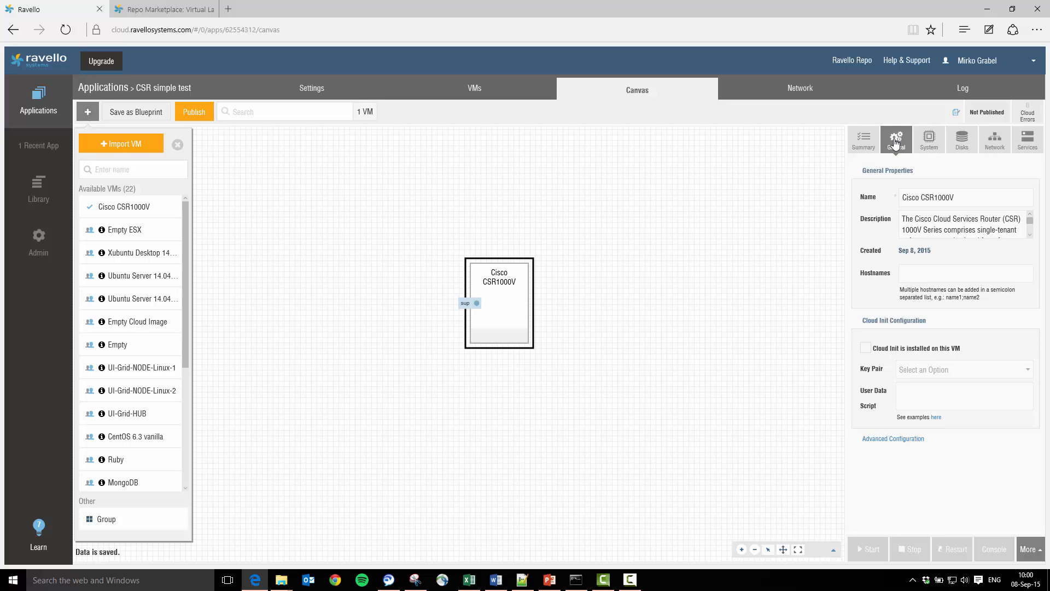
click(930, 142)
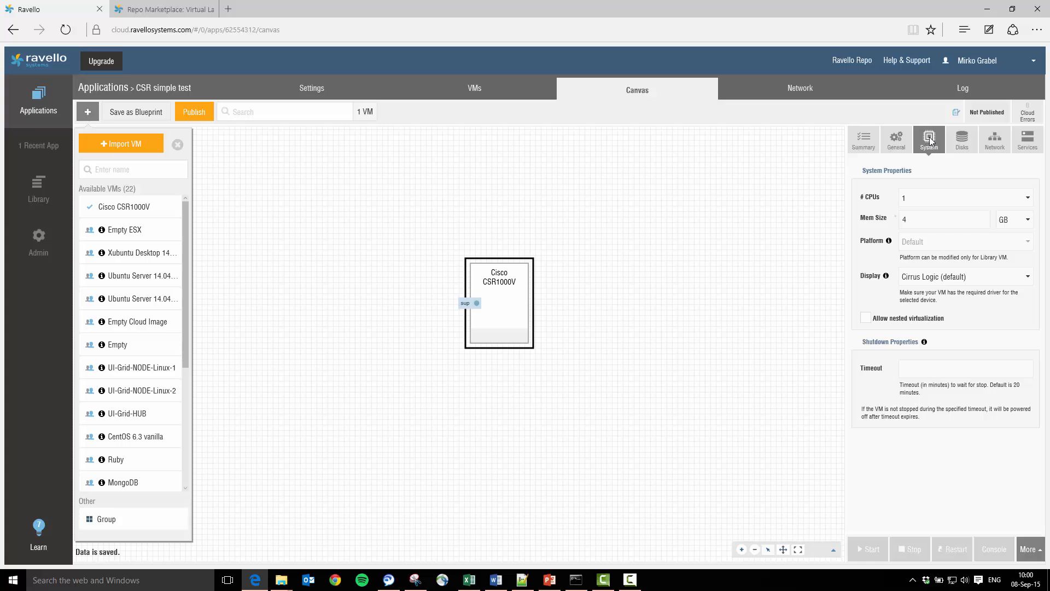
click(961, 142)
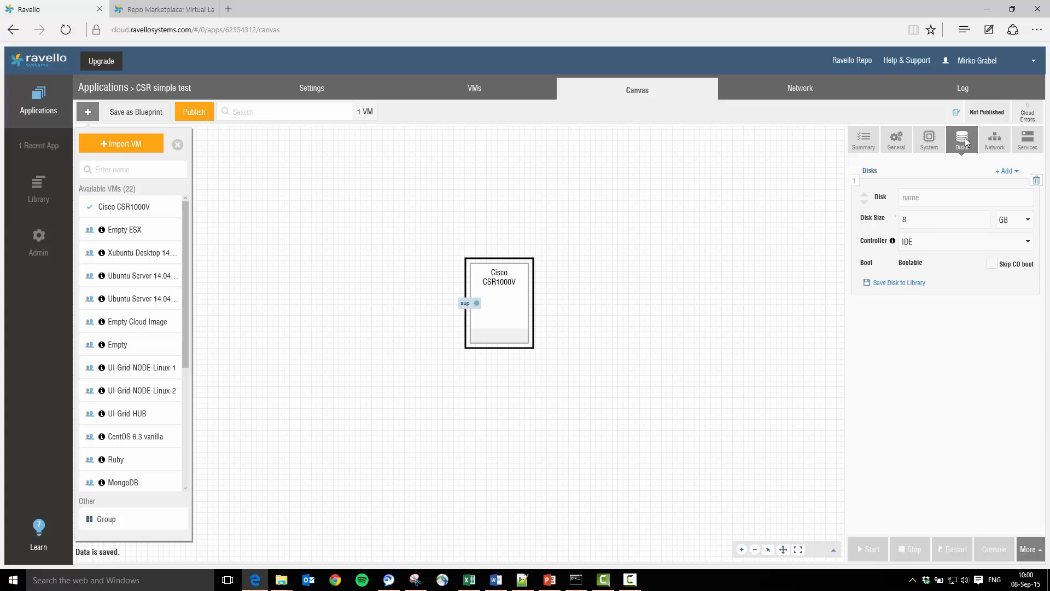
click(991, 143)
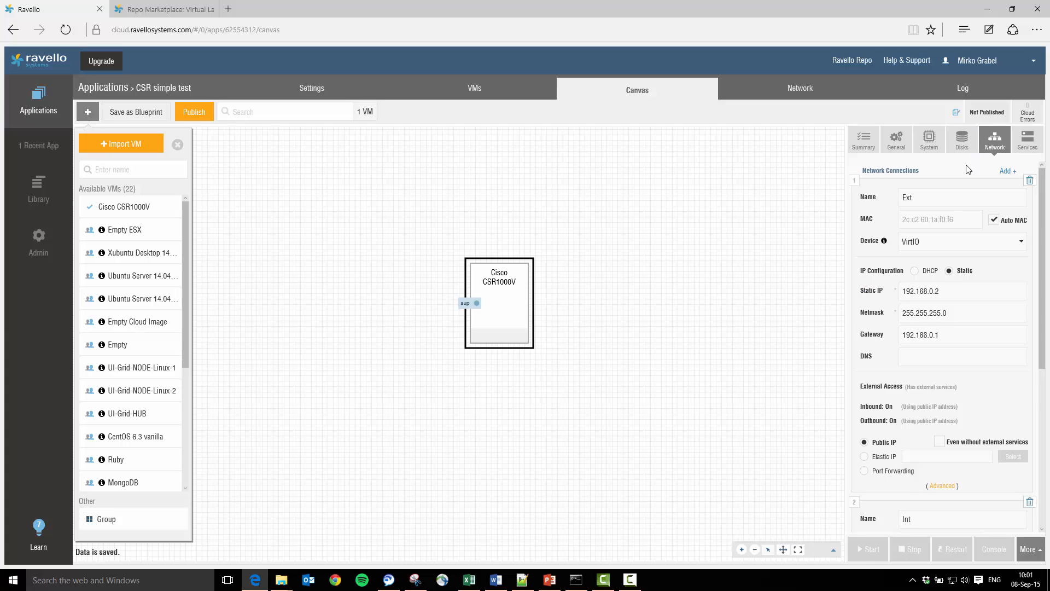
click(936, 195)
drag(1045, 294, 1046, 443)
click(929, 327)
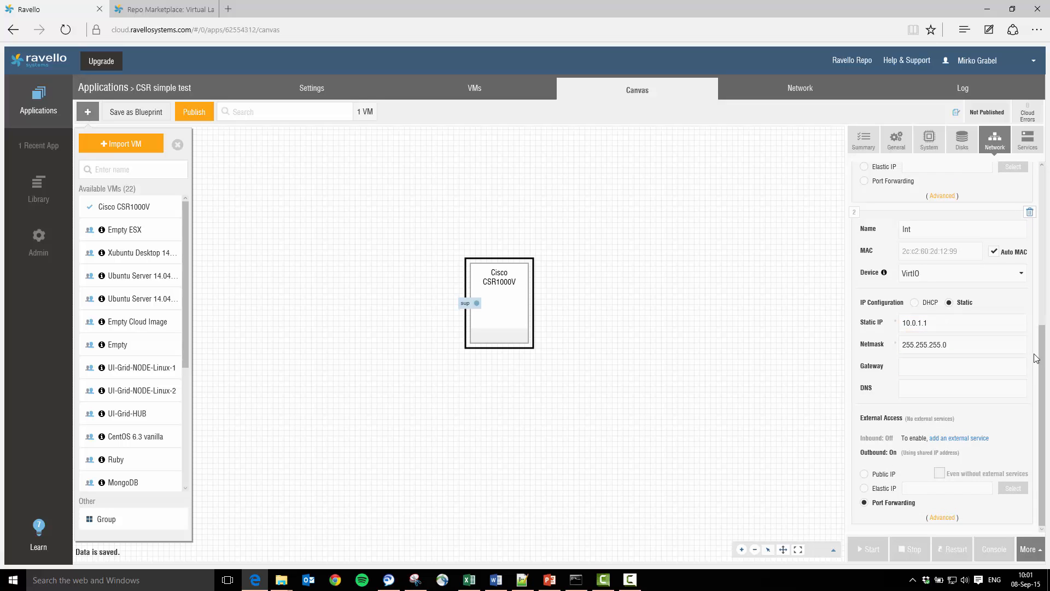
- Review the VM's network connection and supplied service settings, and open the application's network diagram
drag(1044, 361, 1037, 243)
click(938, 264)
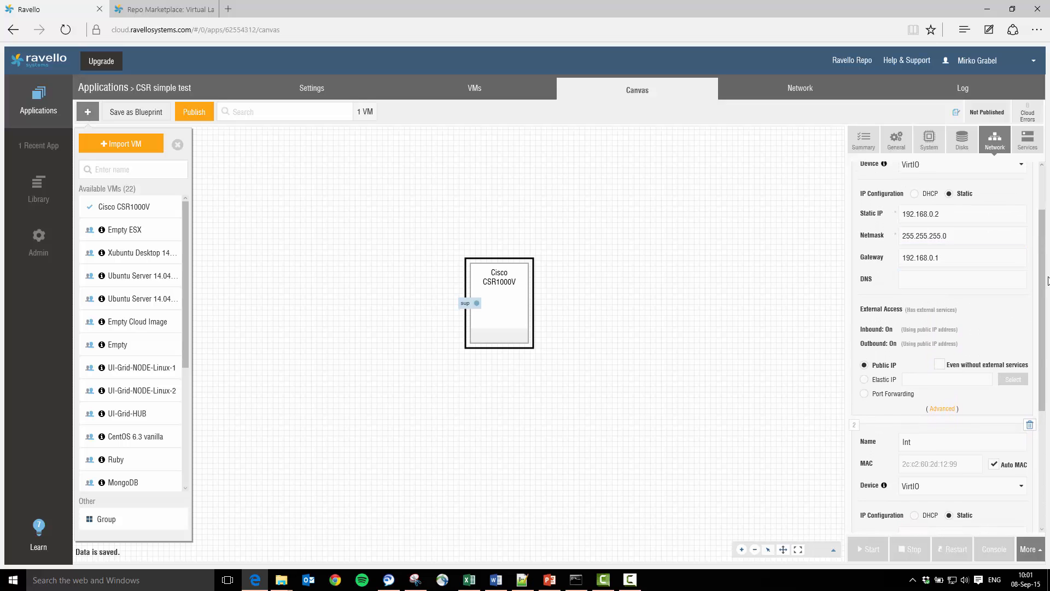
drag(1046, 282, 1040, 215)
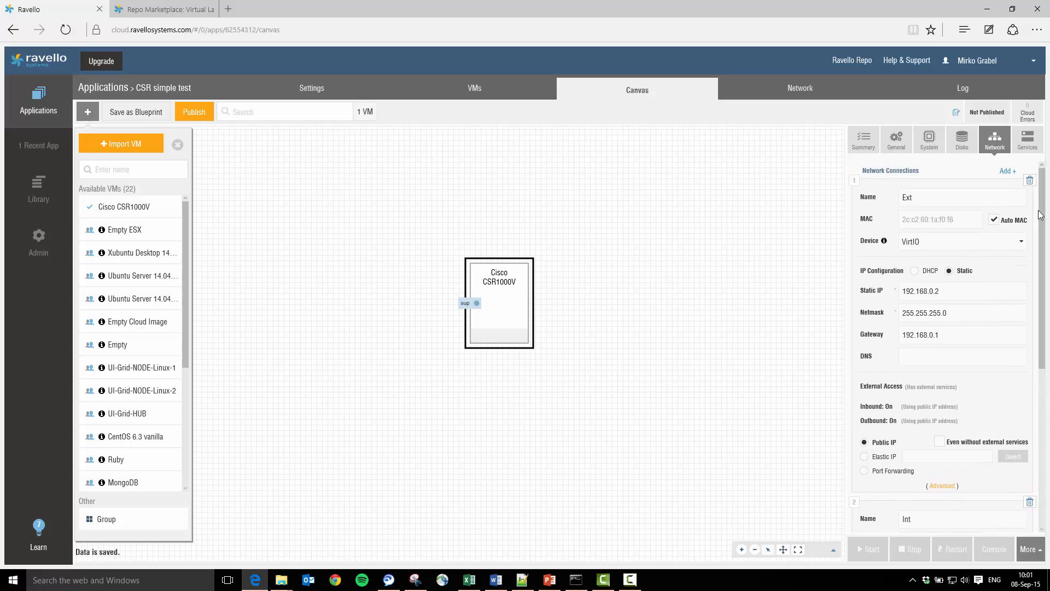
click(1026, 144)
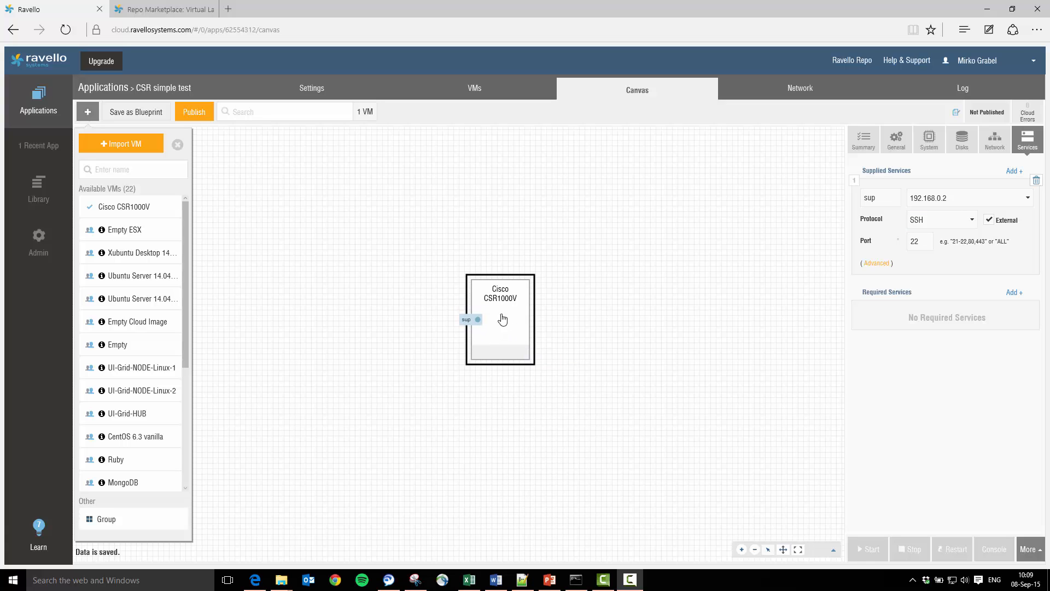
click(793, 92)
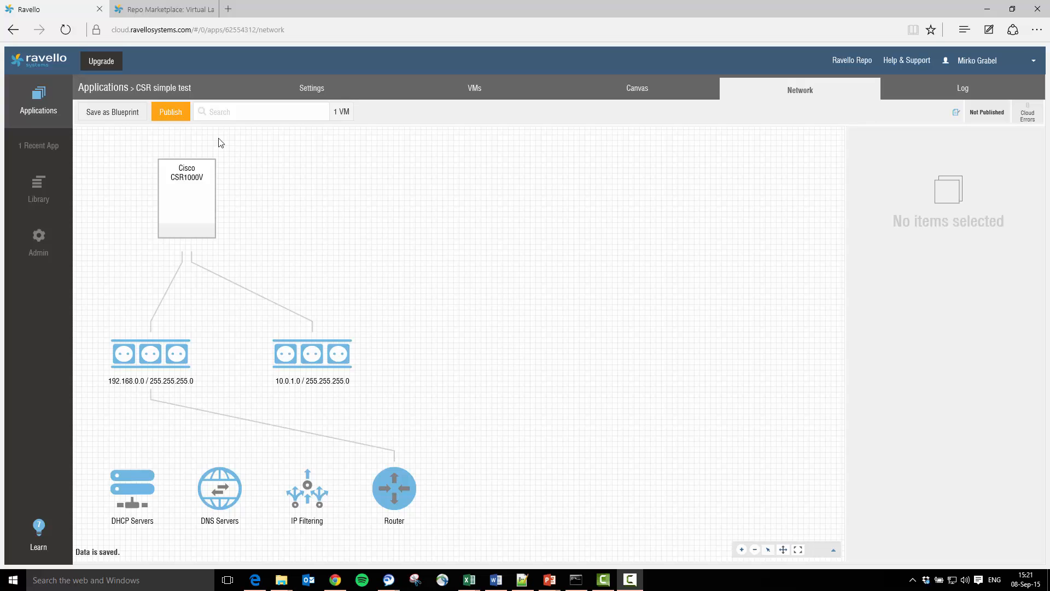
- Try publishing optimized for performance on Amazon in the Virginia region
click(179, 118)
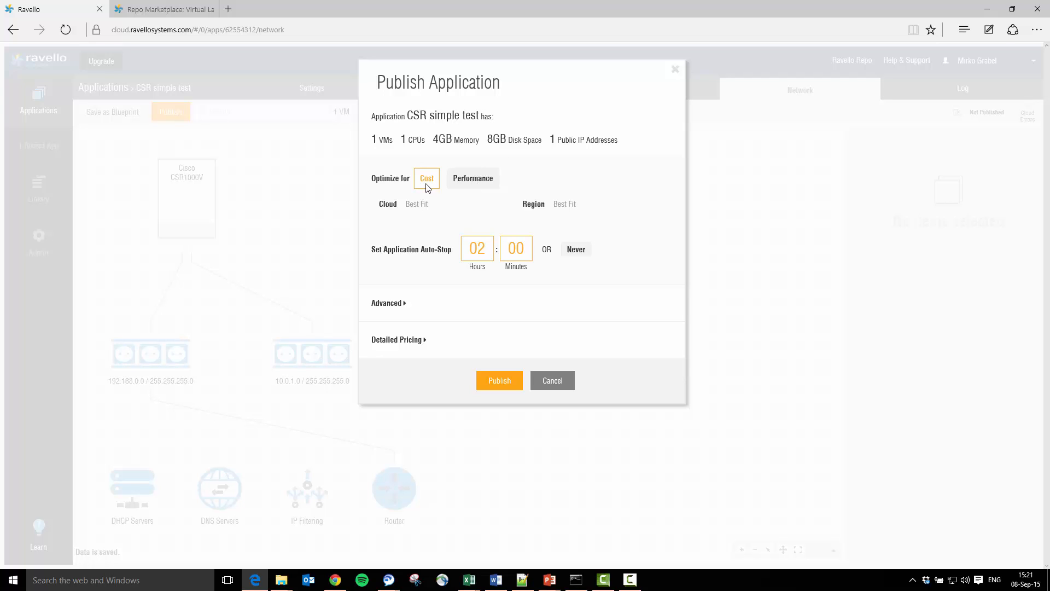
click(477, 189)
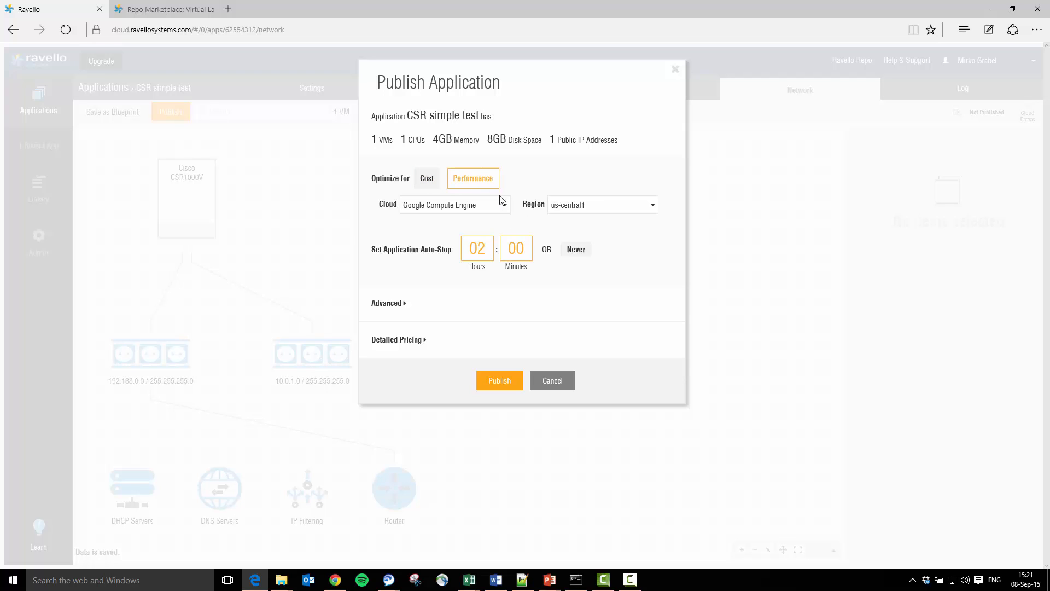
click(505, 206)
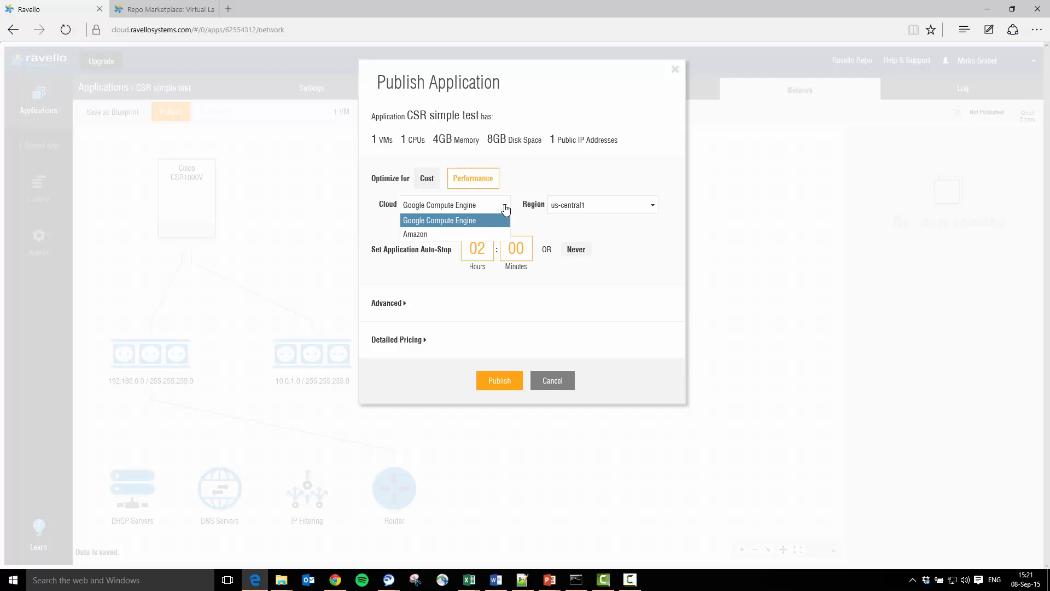
click(504, 206)
click(598, 206)
click(595, 207)
click(504, 205)
click(480, 235)
click(578, 208)
click(578, 208)
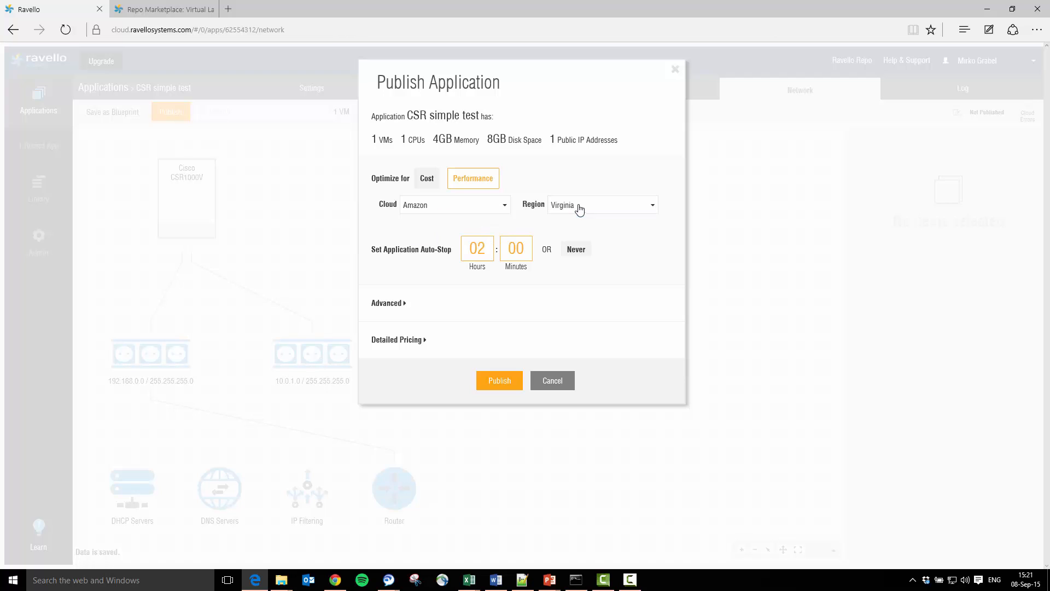
- Switch back to cost optimization and publish the application
click(428, 179)
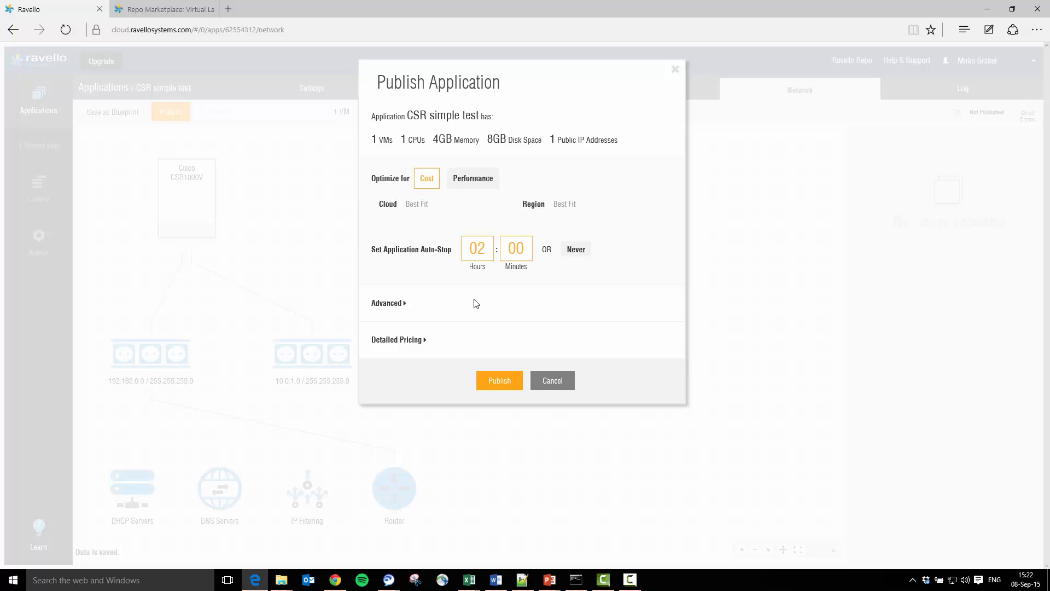
click(492, 383)
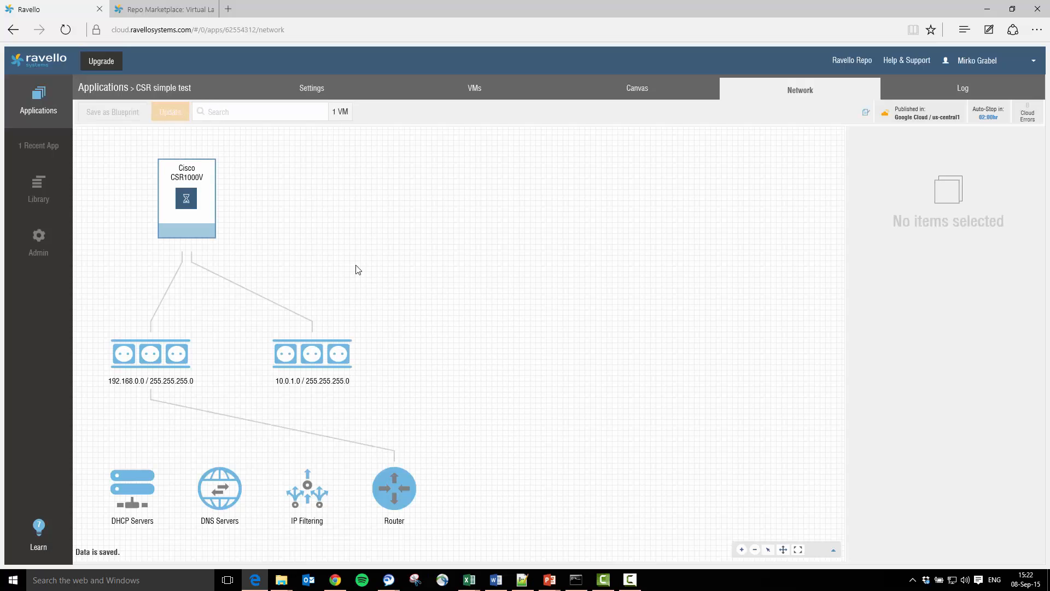
- Select the running Cisco CSR1000V VM and open its console
mouse_move(213, 207)
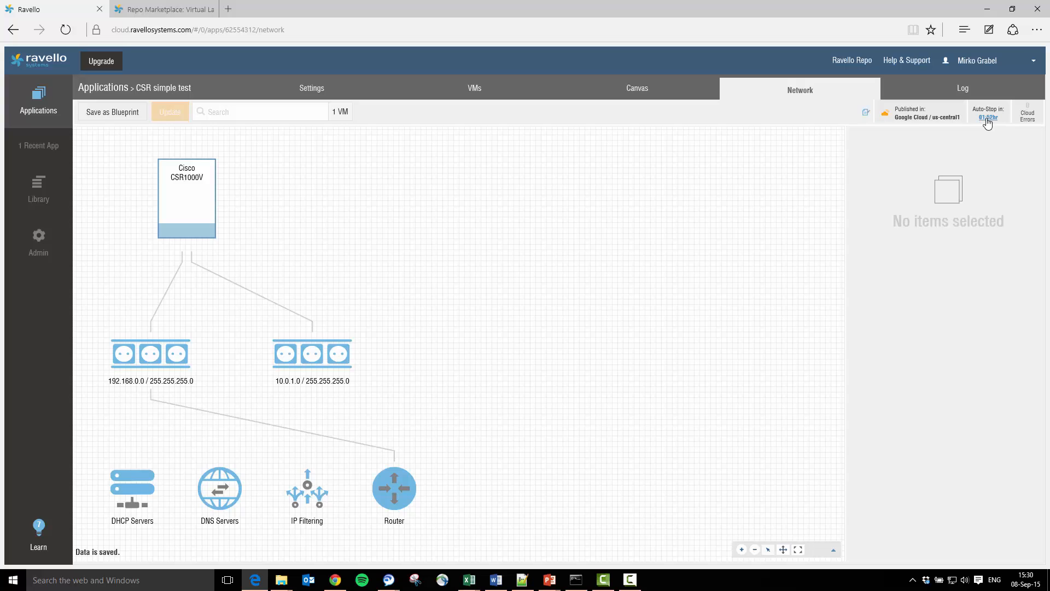
click(203, 202)
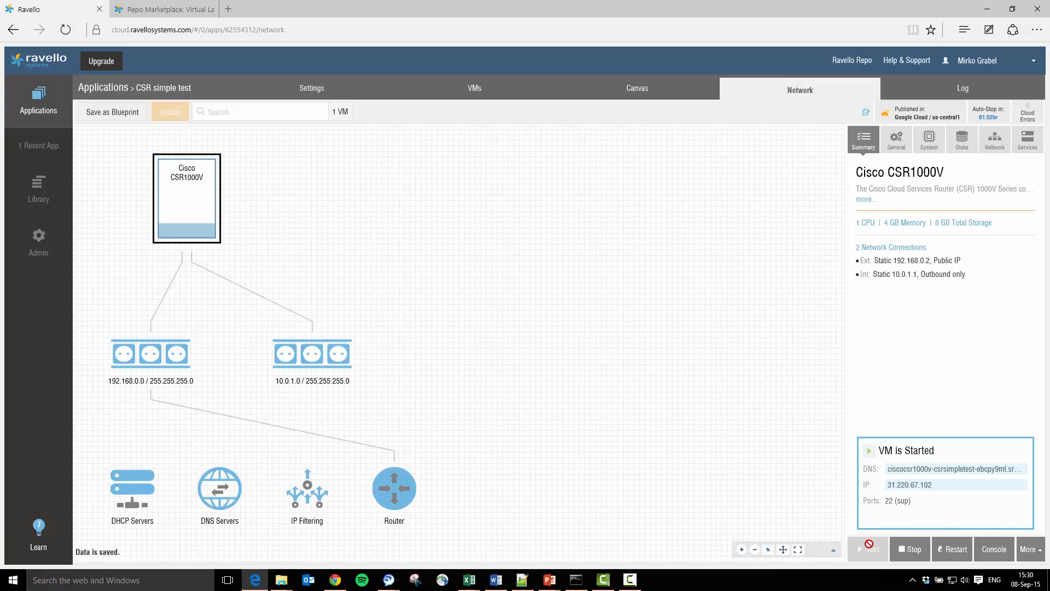
click(995, 551)
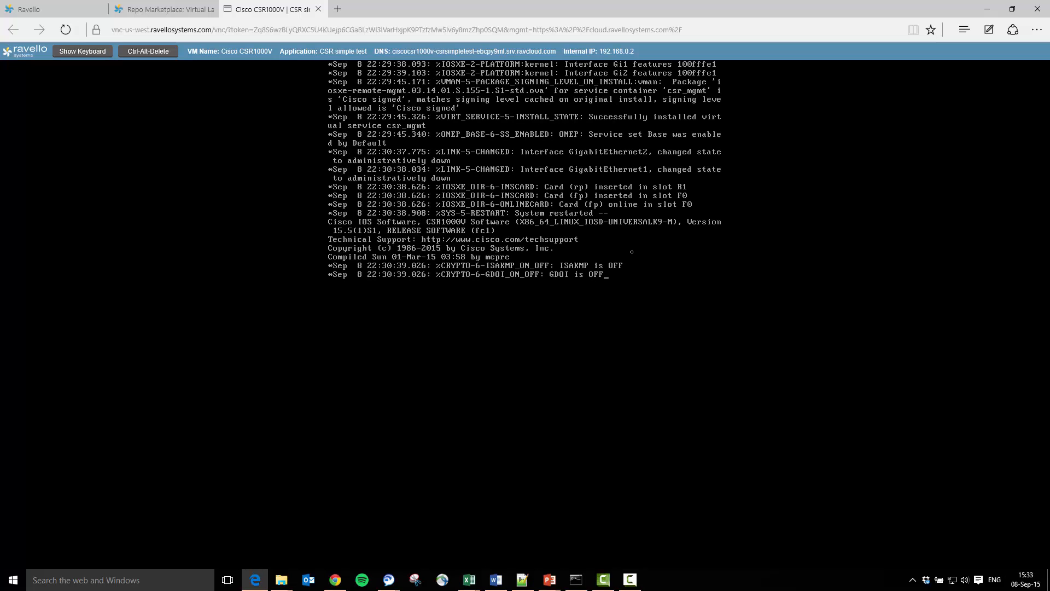
- Enter privileged configuration mode on the router, set its hostname to CSR_ROCKS and end configuration
key(Return)
key(Return)
key(Return)
text(ena)
key(Return)
text(conf t)
key(Return)
text(hos)
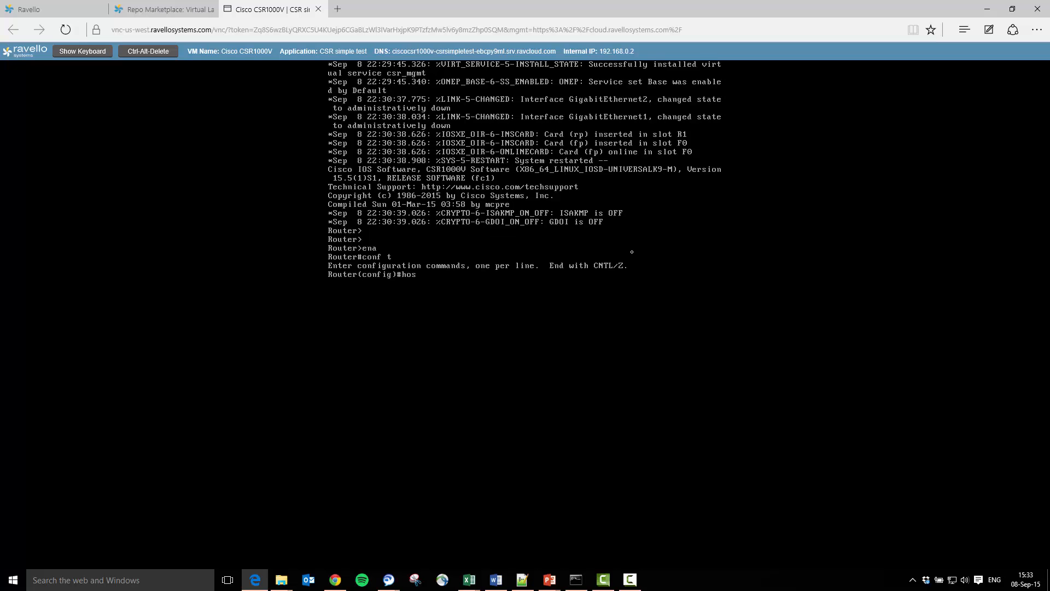
text(tnam)
key(Tab)
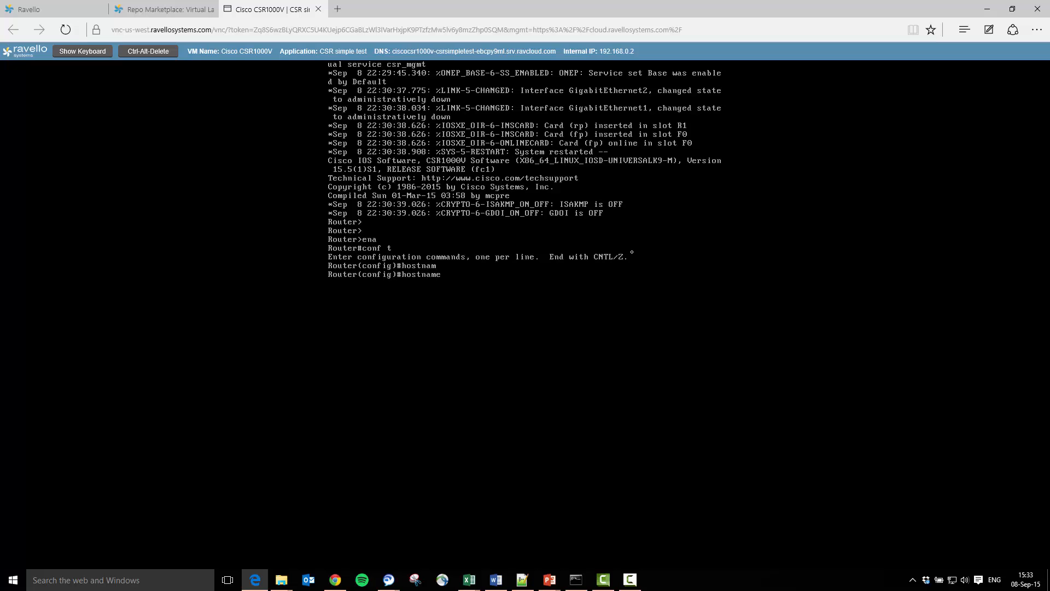
text(CSR_ROCKS)
key(Return)
key(Return)
key(Return)
key(Return)
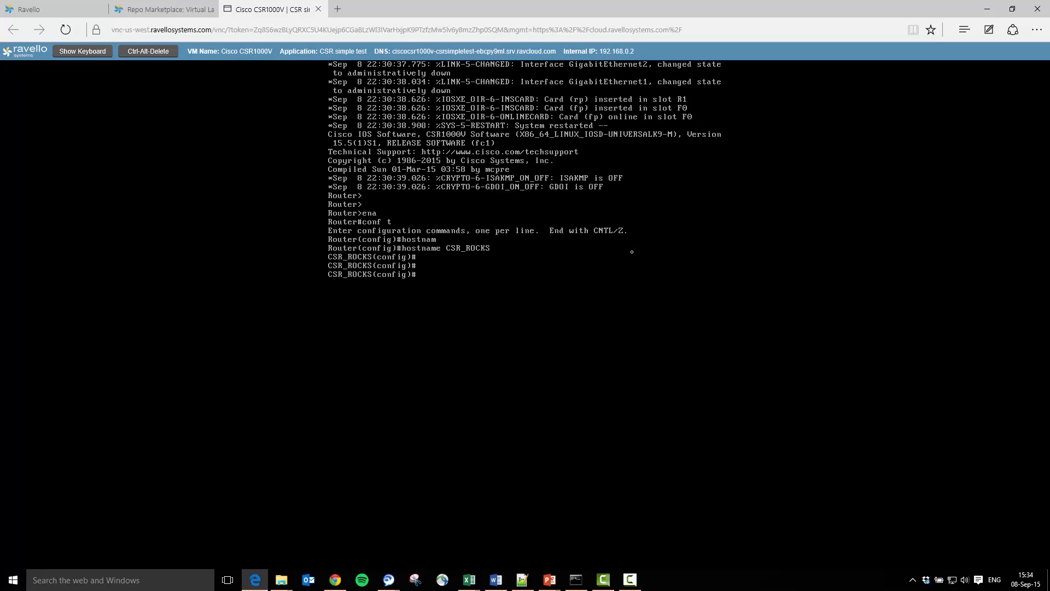
text(end)
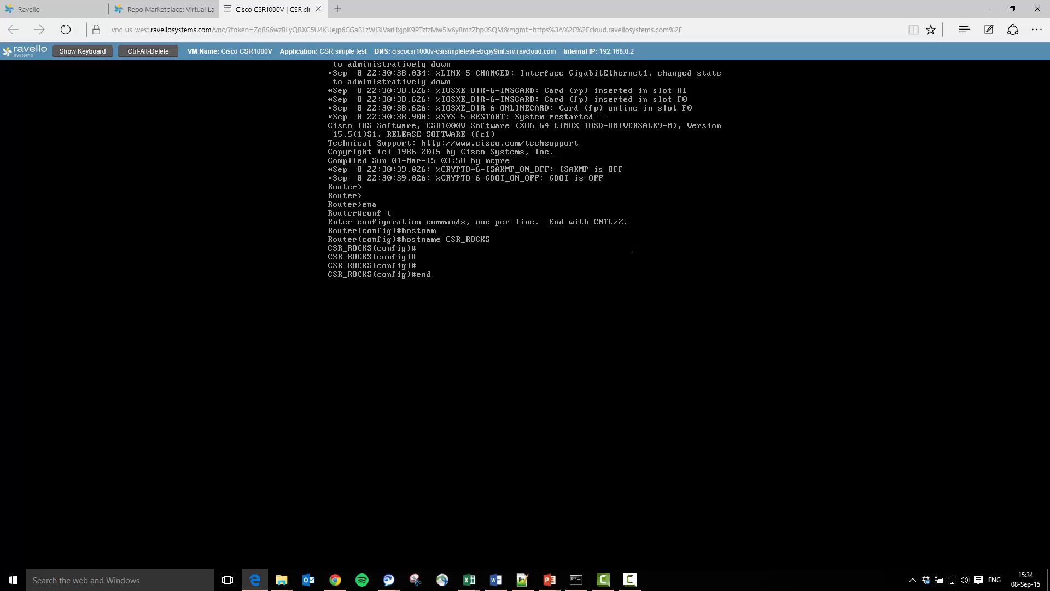
key(Return)
- Display the brief interface summary and the details of interface GigabitEthernet1
text(show ip int bri)
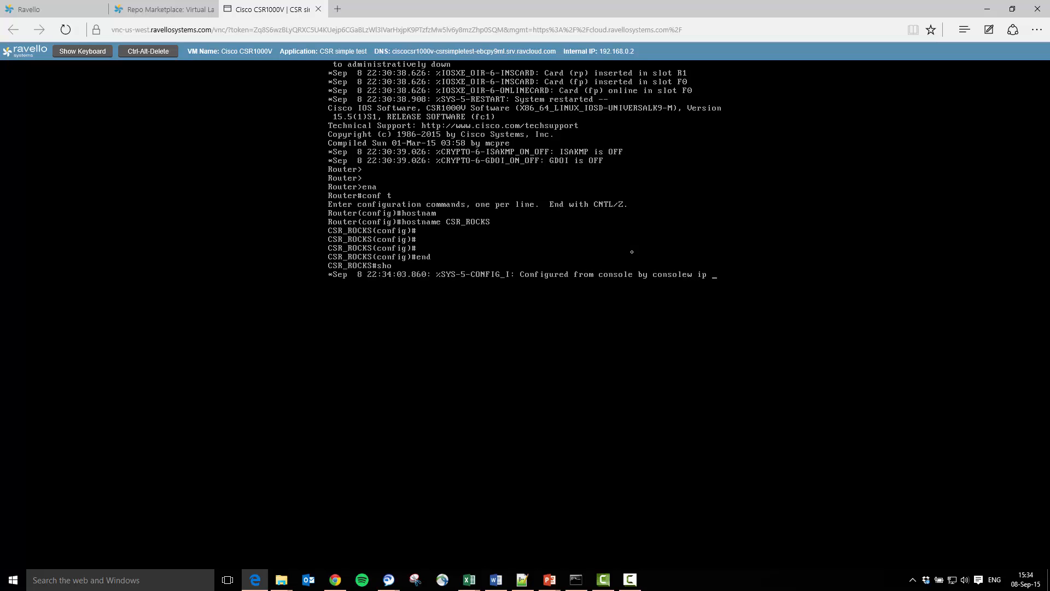
key(Return)
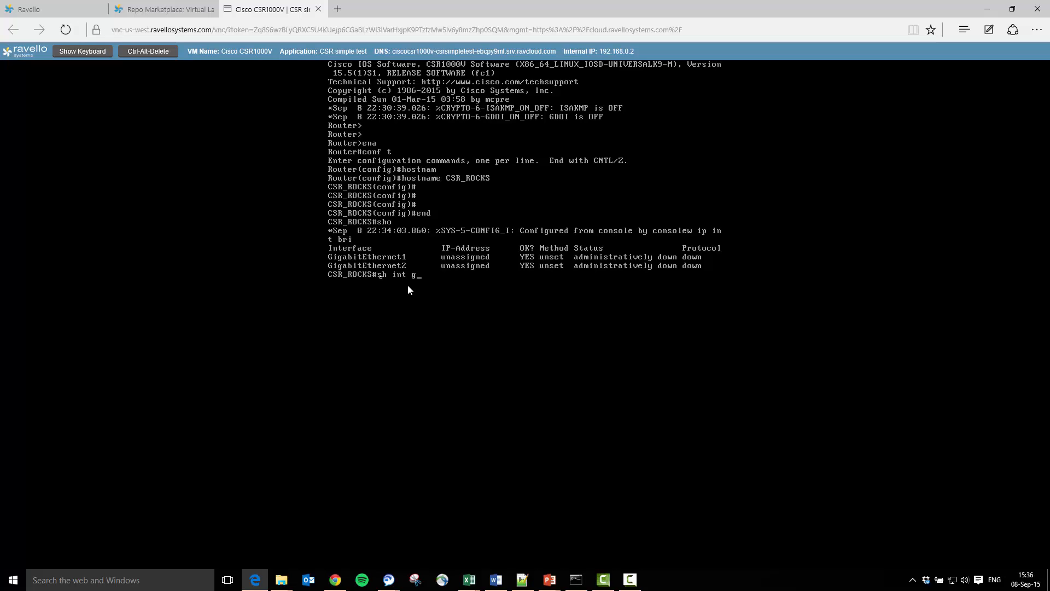
text(1)
key(Return)
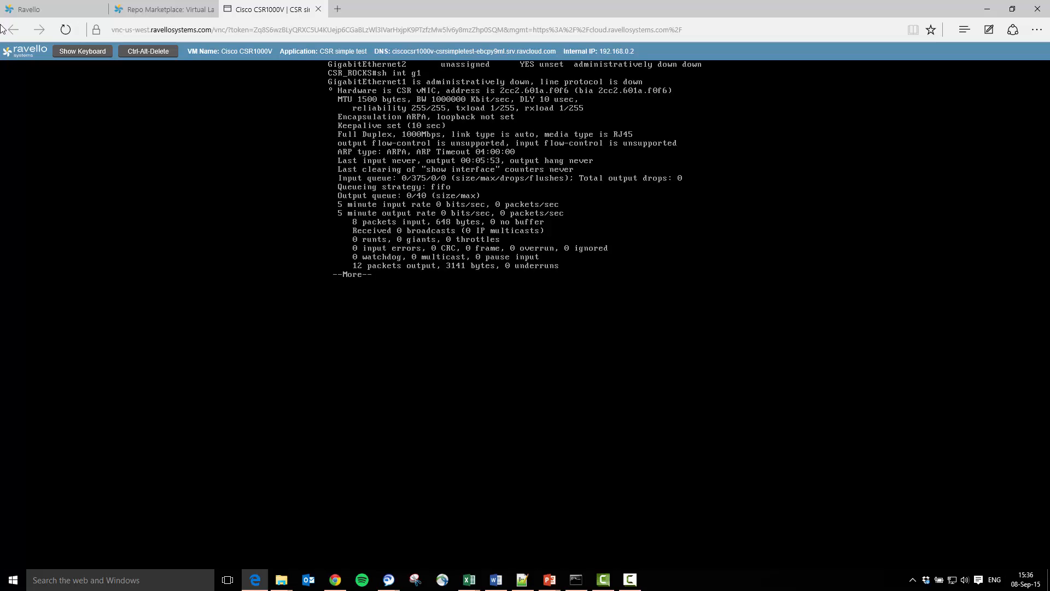
- Check the VM's Ext and Int network connection settings in the Ravello tab
click(48, 10)
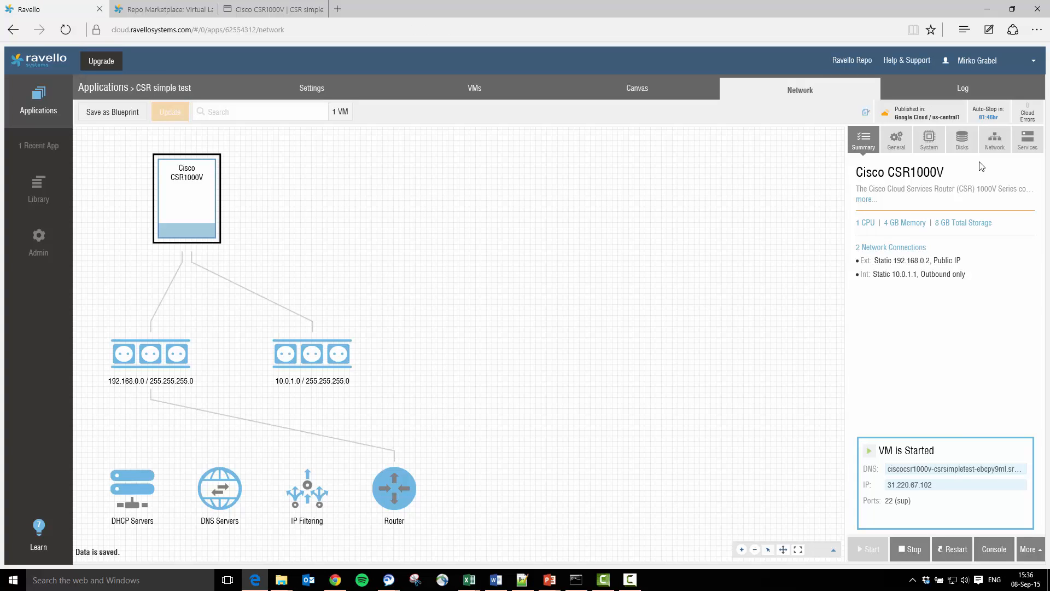
click(992, 149)
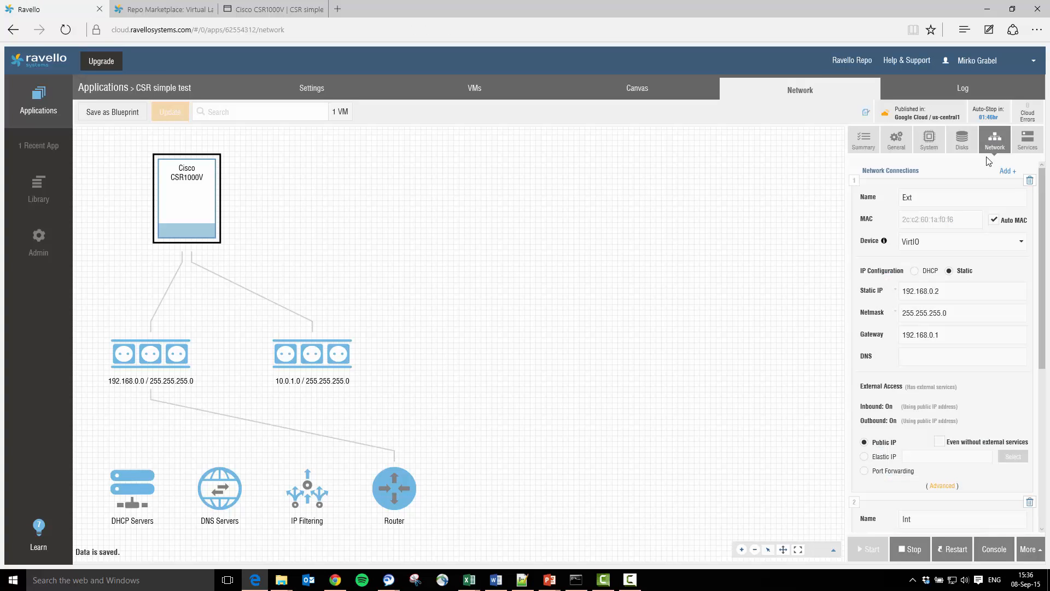
drag(953, 221, 940, 220)
drag(1040, 232, 1040, 328)
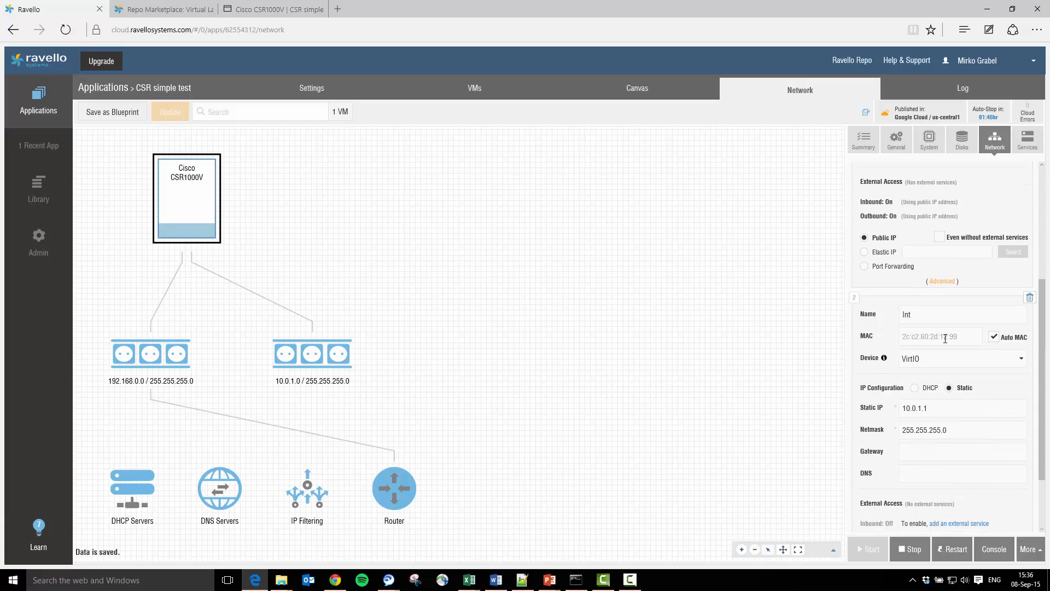
drag(940, 337, 958, 337)
drag(1042, 360, 1042, 249)
click(719, 202)
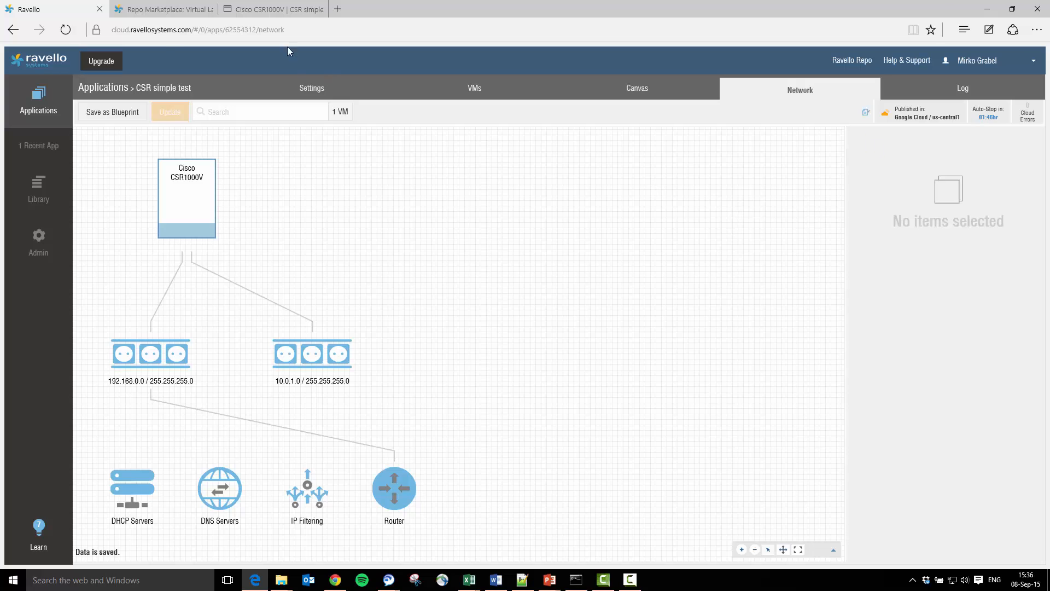
- In the console, assign GigabitEthernet1 the address 192.168.0.2 255.255.255.0, enable it and exit configuration
click(272, 10)
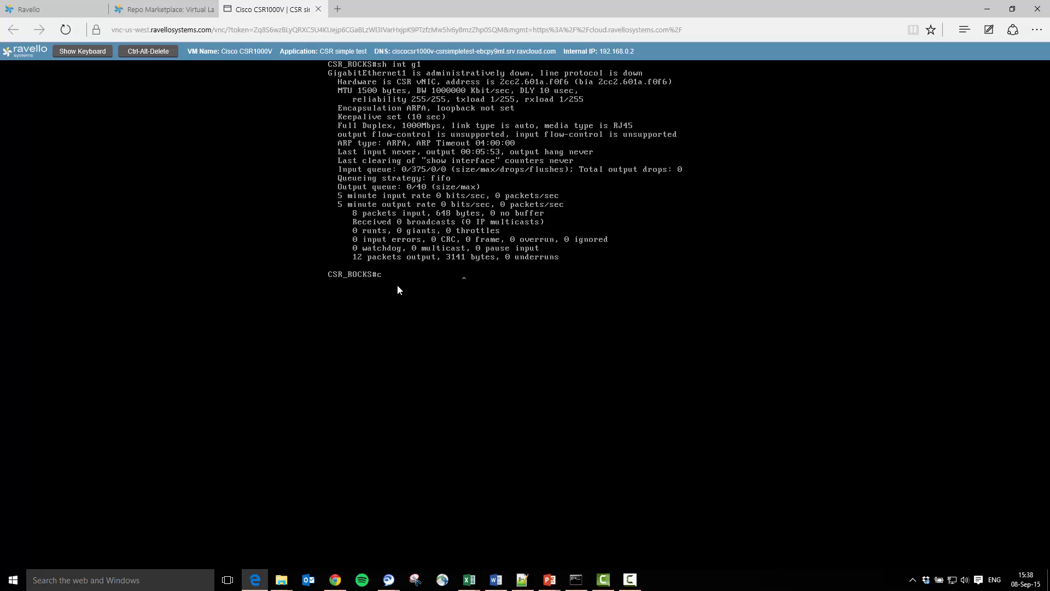
text(t)
key(Return)
text(int g1)
key(Return)
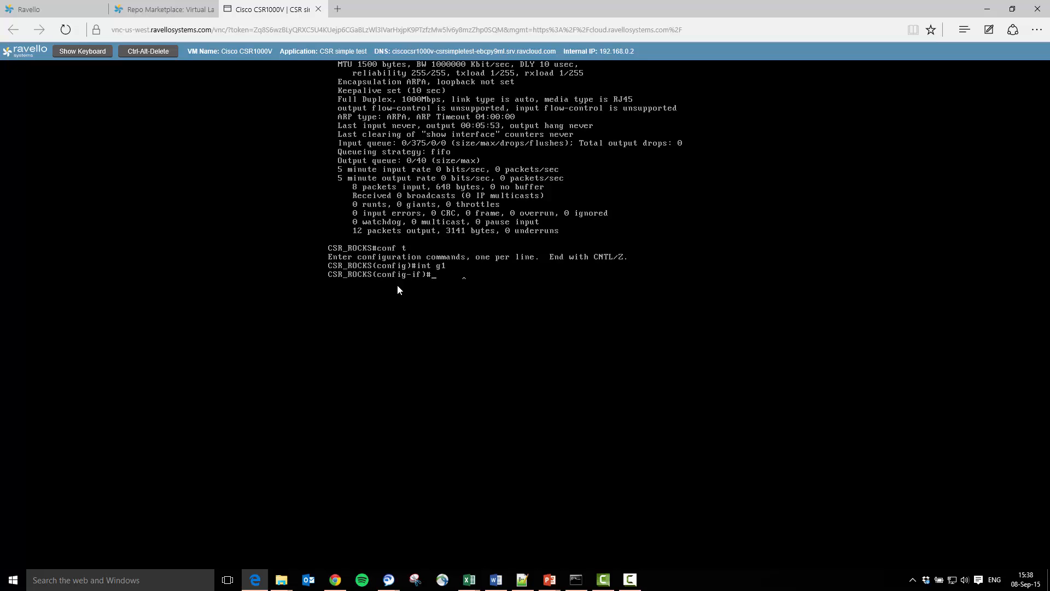
text(ip addr 192.168.0.2 255.255.255.0)
key(Return)
text(no shut)
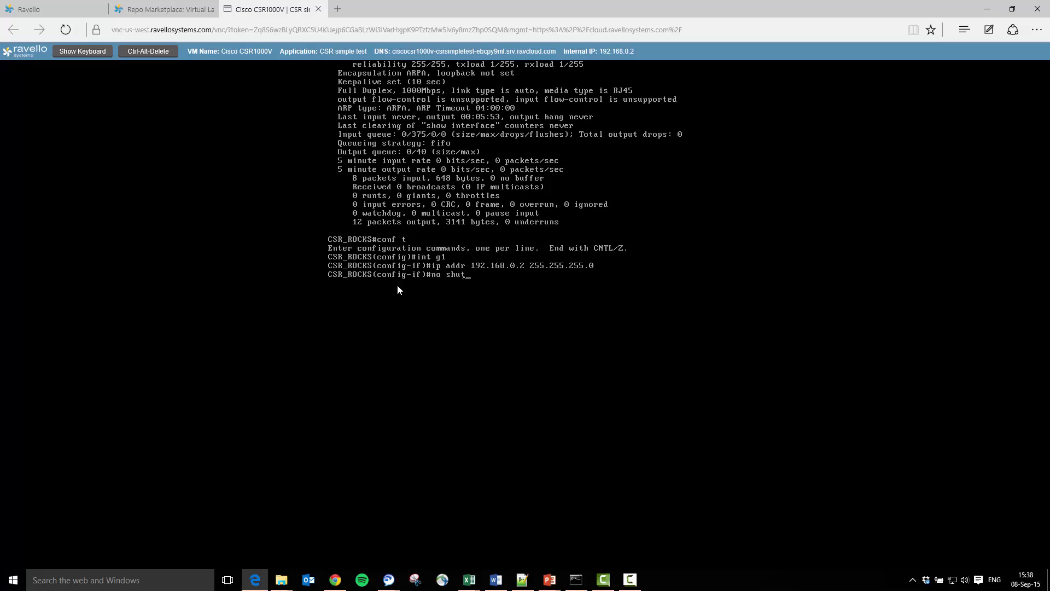
key(Return)
text(exit)
key(Return)
text(exit)
key(Return)
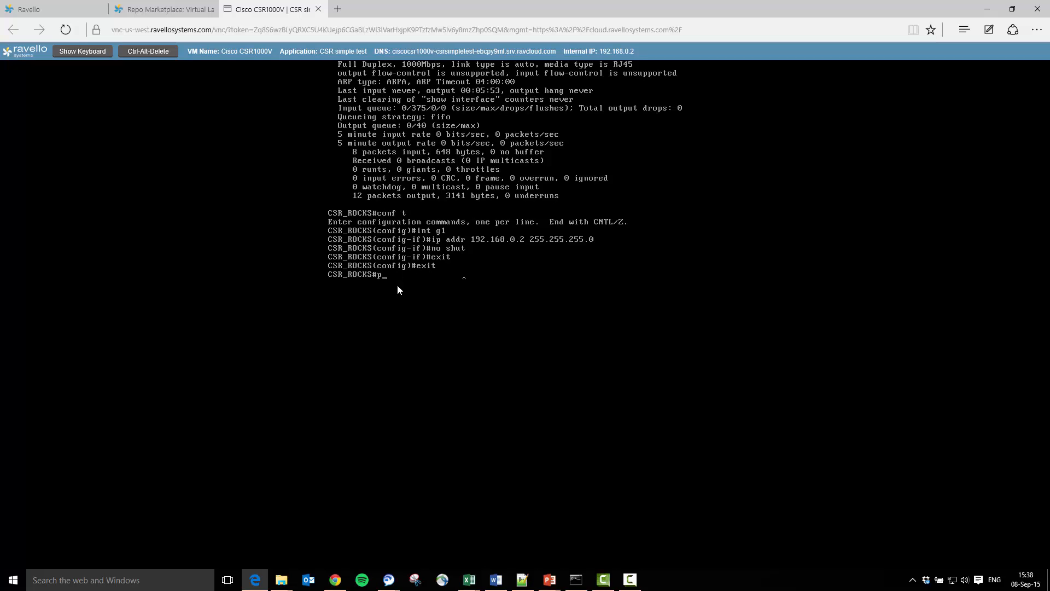
- Ping the gateway 192.168.0.1 from the router
text(ping 192.16)
text(8.0.1)
key(Return)
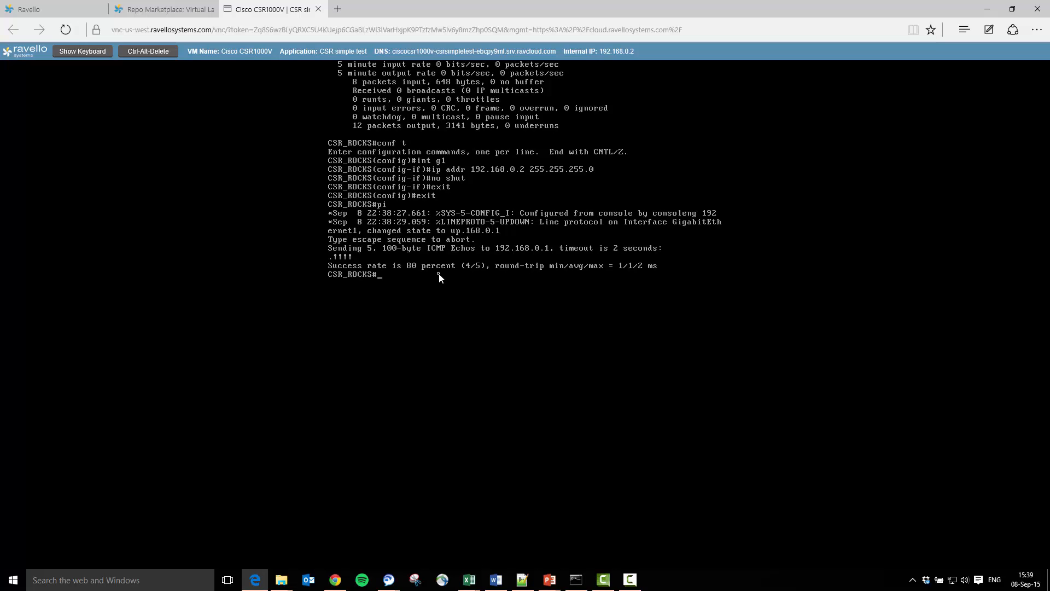
- Add a default route 0.0.0.0 0.0.0.0 via 192.168.0.1 and ping 8.8.8.8 to test it
text(onf t)
key(Return)
text(ip route 0.0.0.0)
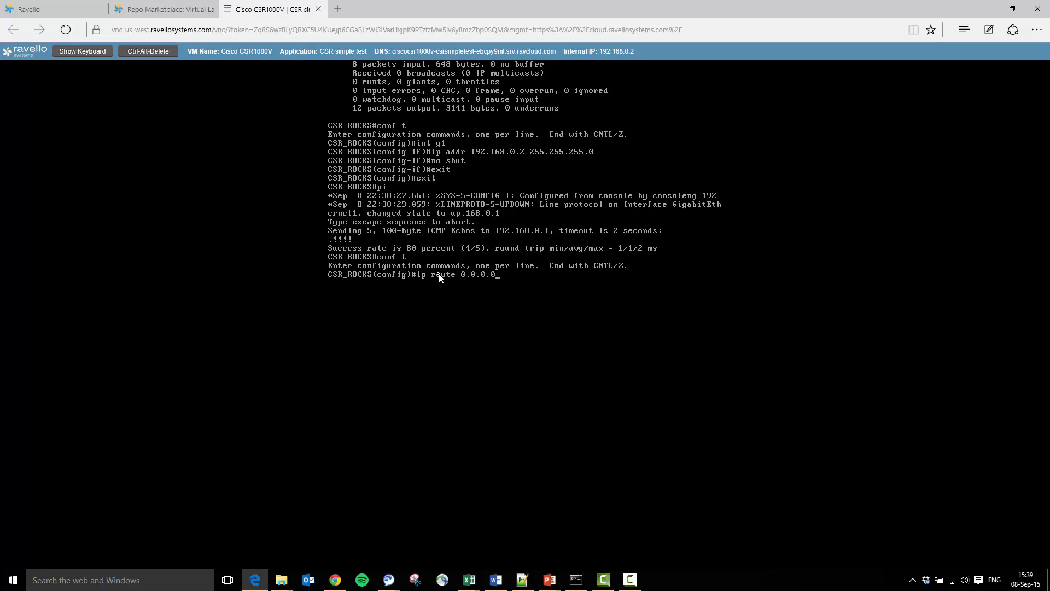
text( 0.0.0.0 192.168.0.1)
key(Return)
text(end)
key(Return)
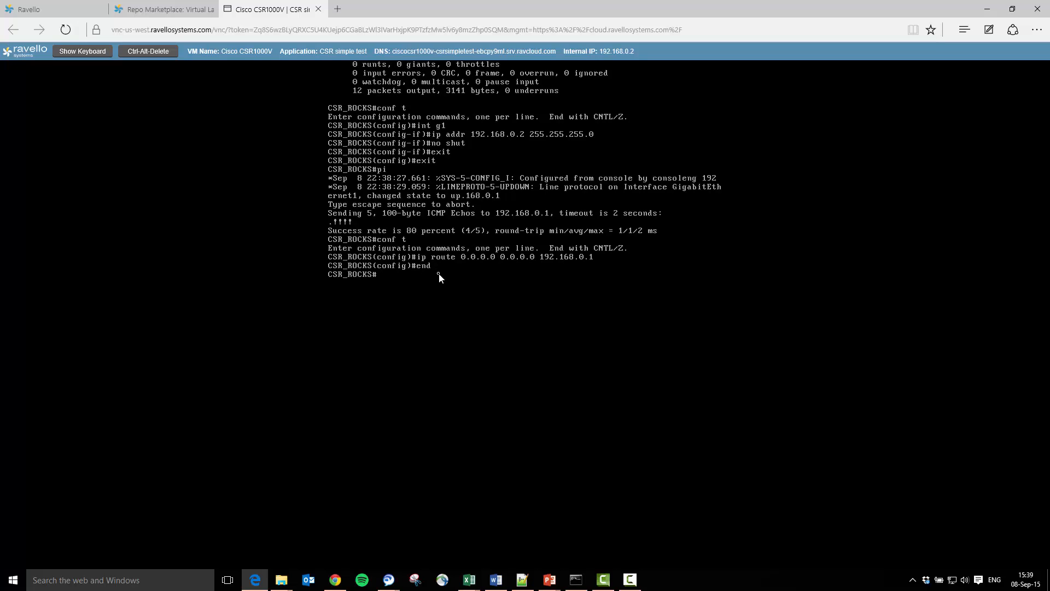
text(ping 8.8.8.8)
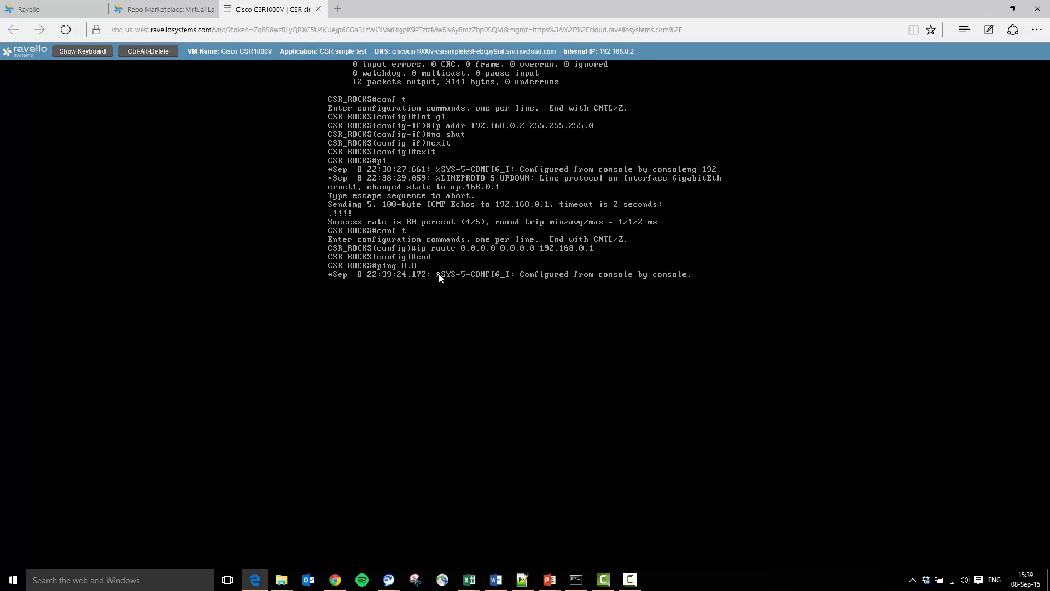
key(Return)
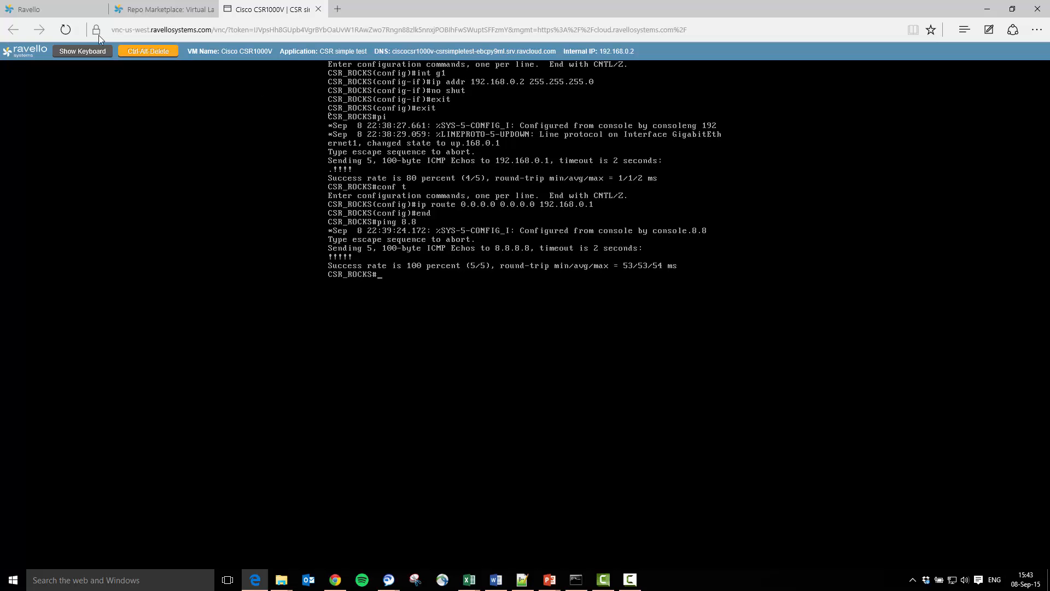
- Return to the Ravello tab and view the VM's summary
click(75, 12)
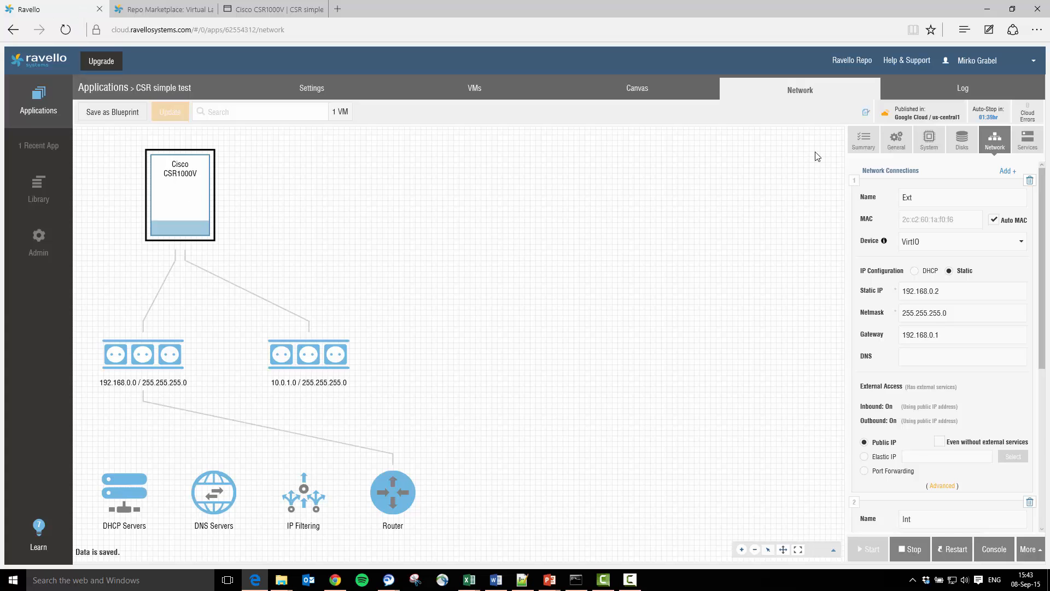
click(862, 143)
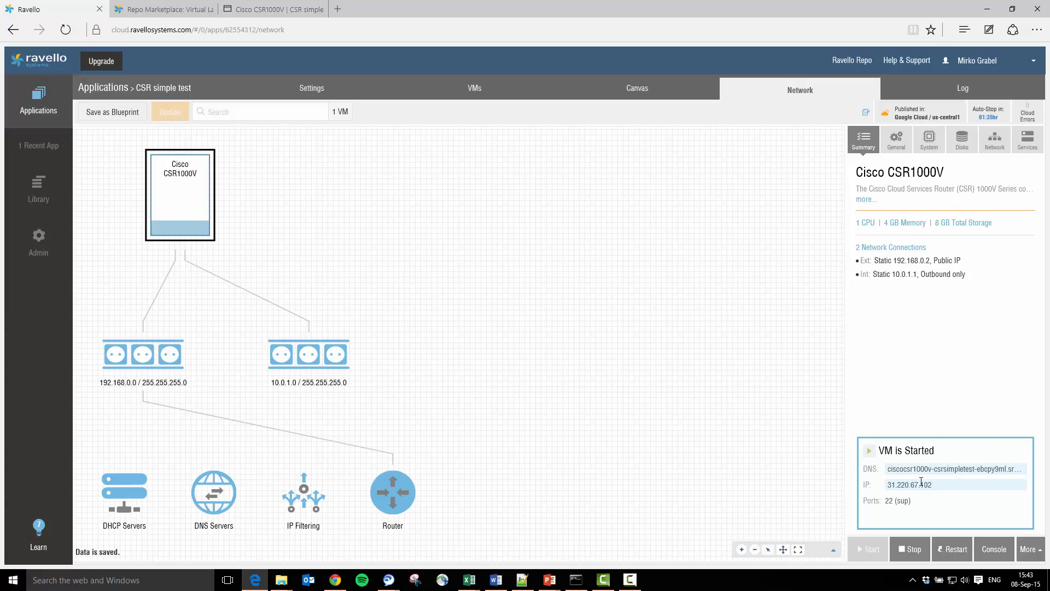
- Try to open an SSH session in PuTTY to the VM's public IP 31.220.67.102 on port 22
drag(935, 486, 887, 485)
click(656, 579)
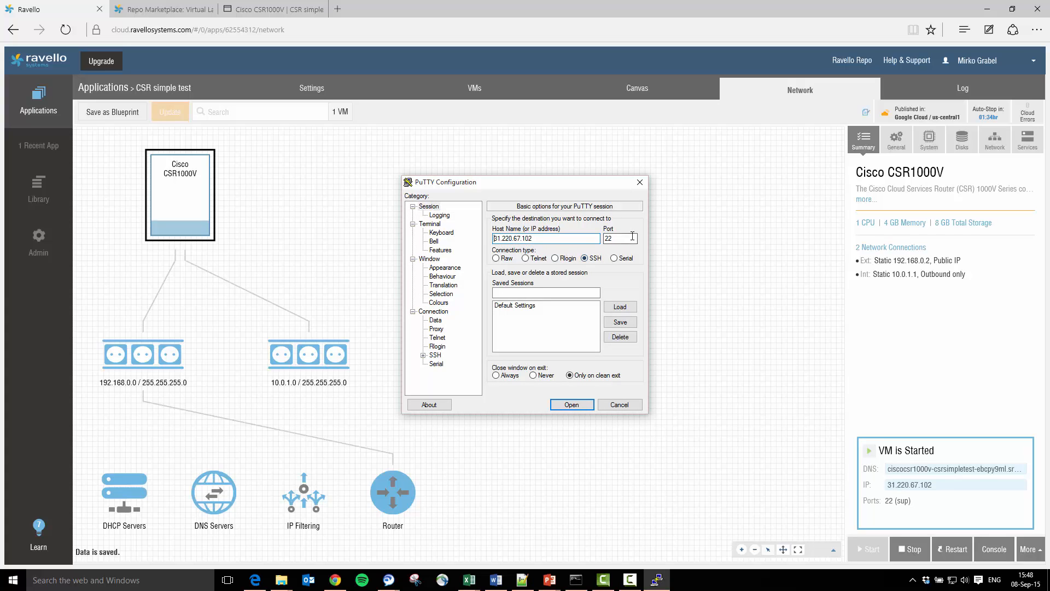
click(571, 406)
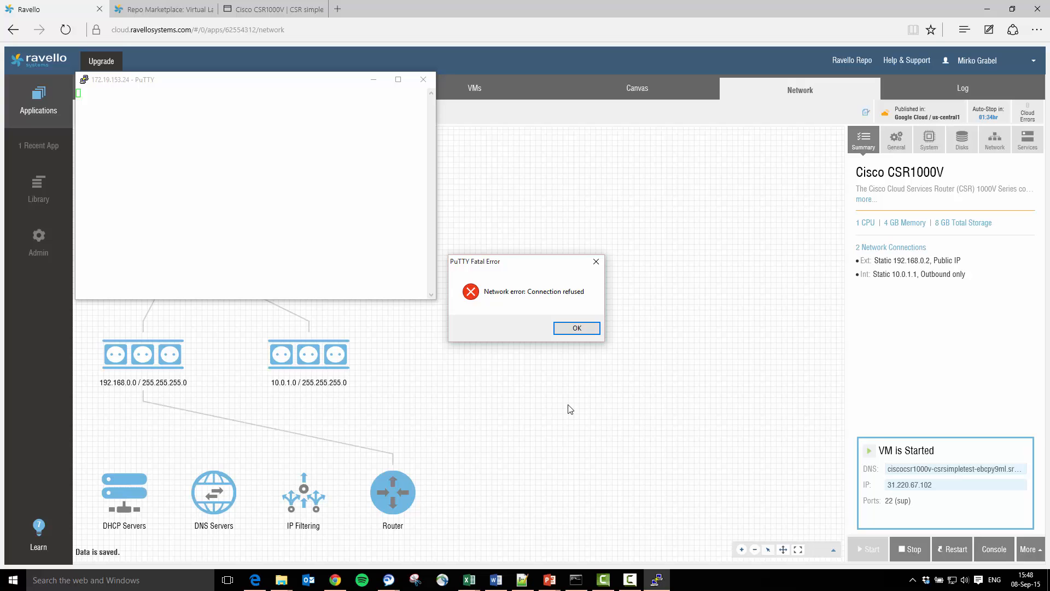
click(580, 328)
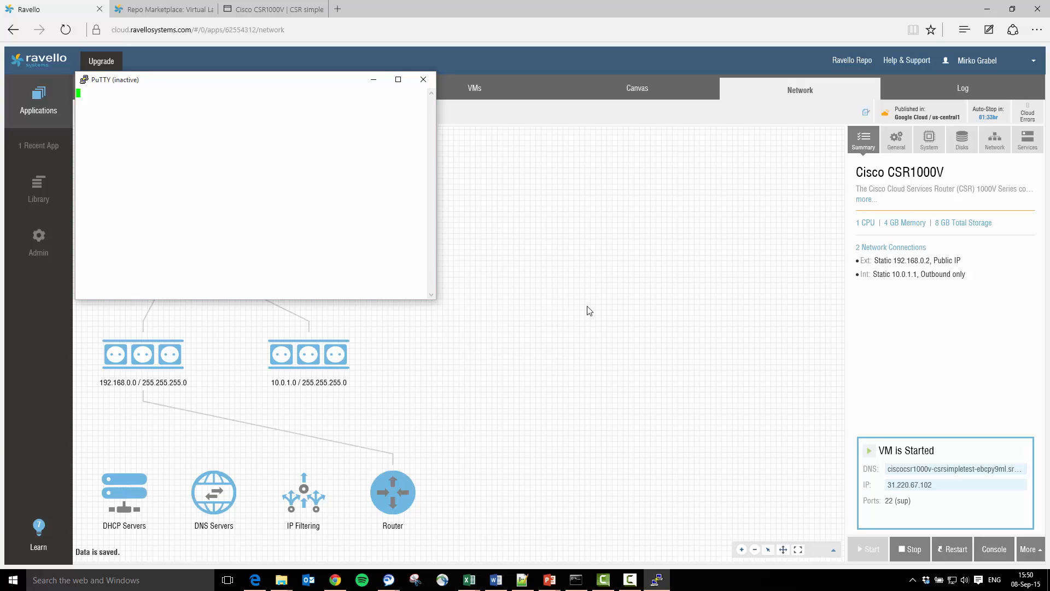
- Return to the router's browser console and page through the running configuration
click(484, 24)
click(294, 5)
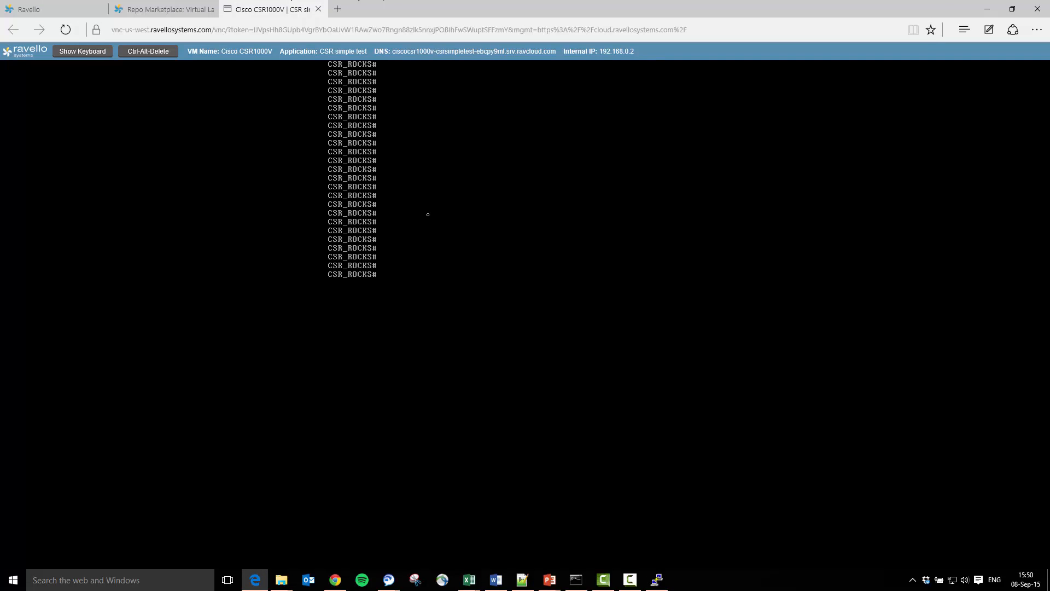
text(sh run)
key(Return)
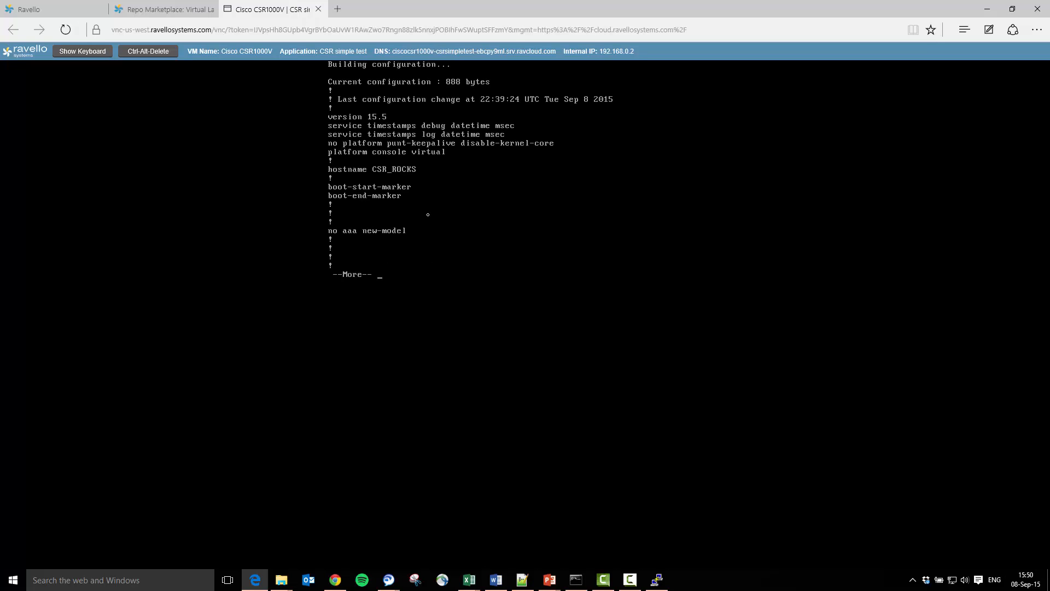
key(space)
key(space)
key(space)
key(space)
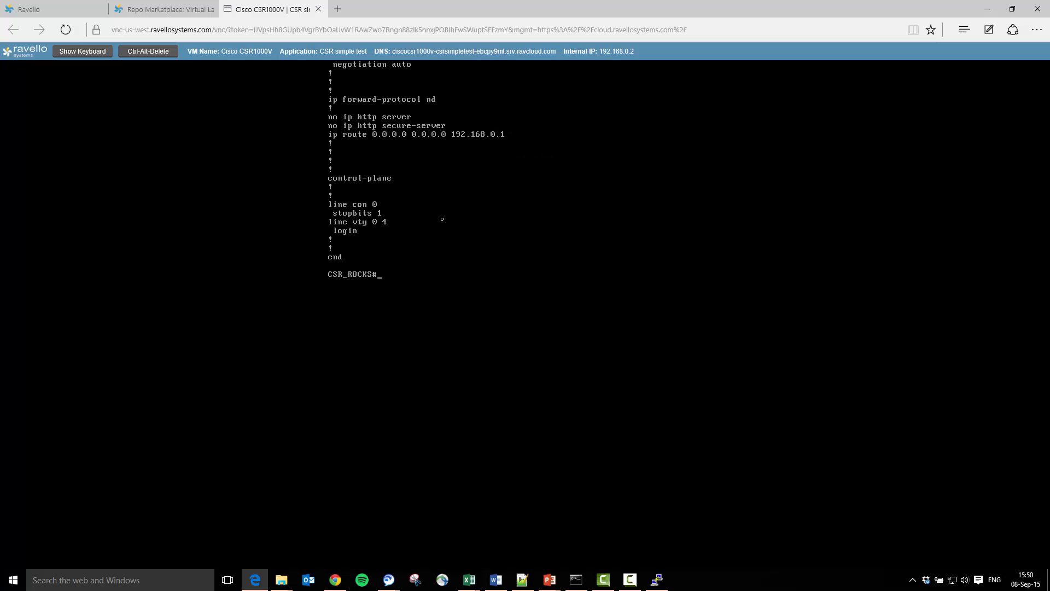
- Configure VTY lines 0 4 for local login and SSH-only input transport, then exit line configuration
text(conf t)
key(Return)
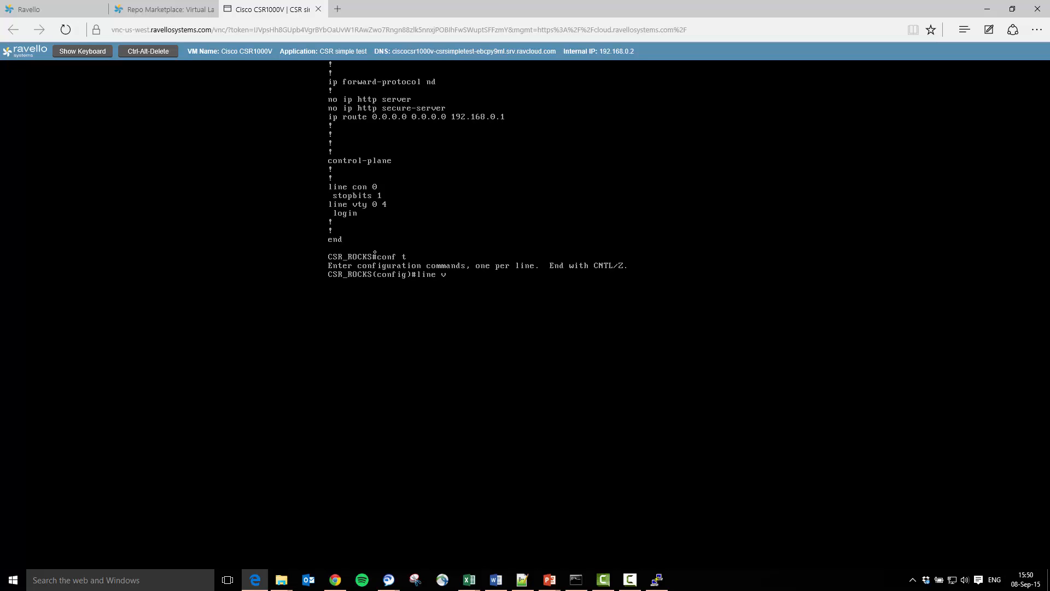
text(line vty 0 4)
key(Return)
text(login local)
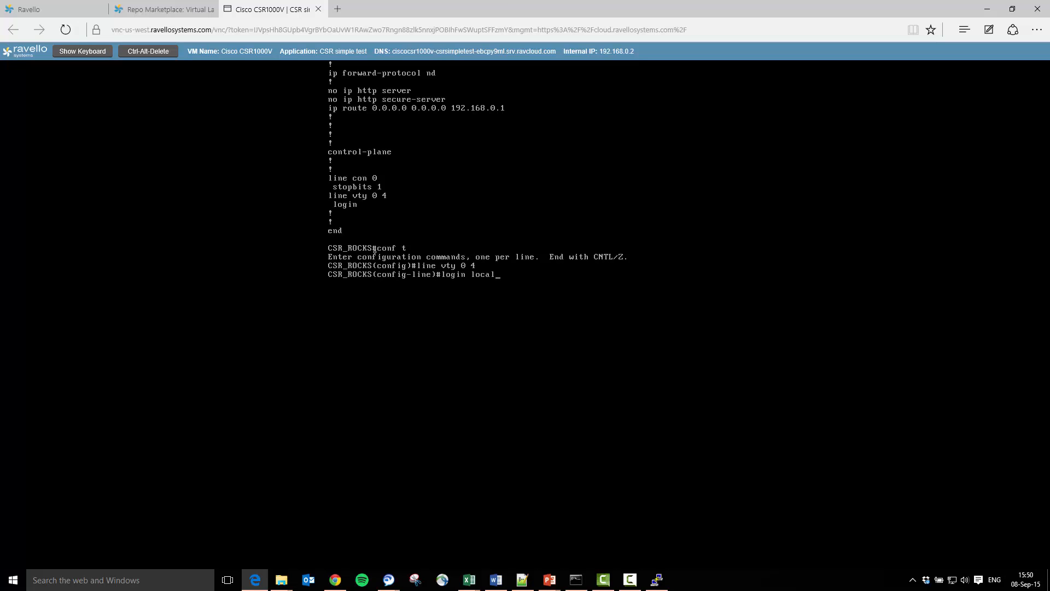
key(Return)
text(tran)
key(Tab)
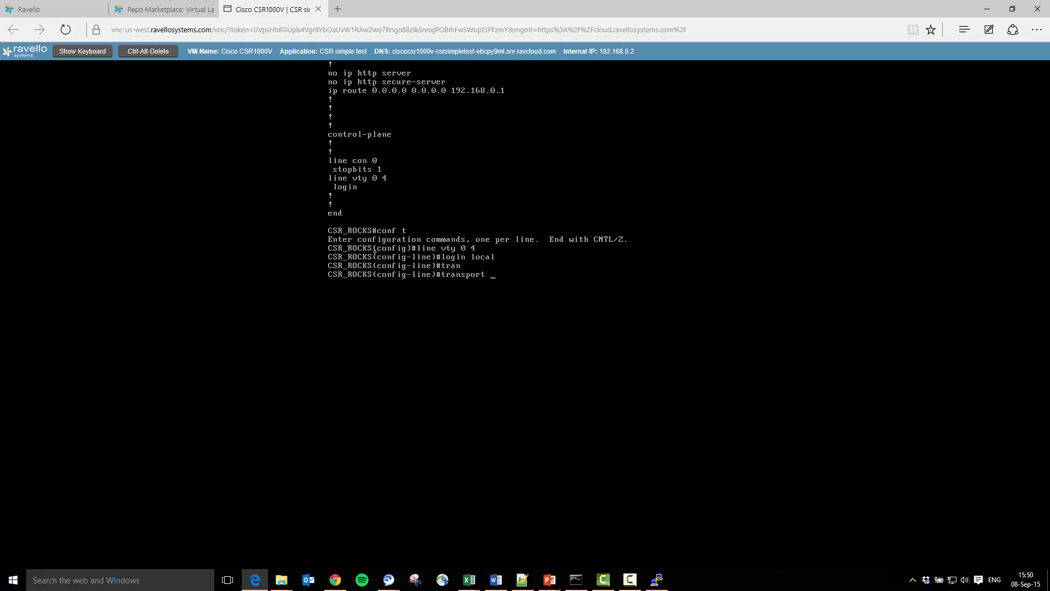
text(inp ssh)
key(Tab)
key(Return)
text(exit)
key(Return)
- Create a privilege 15 local user named cisco with a password and set the enable password
text(us)
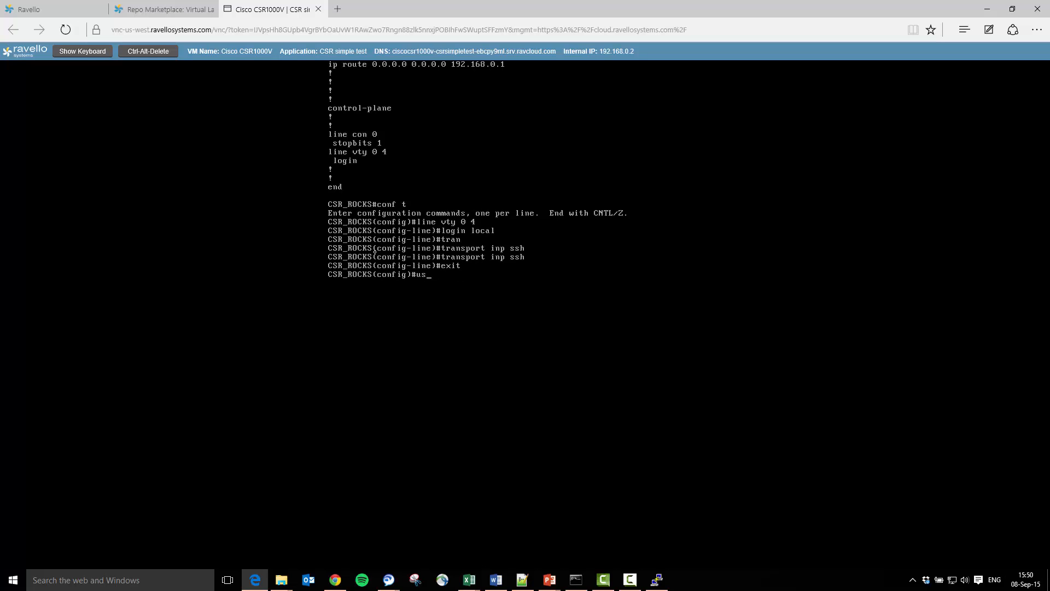
text(ername cisco priv 15 pass cisco)
key(Return)
text(enable p)
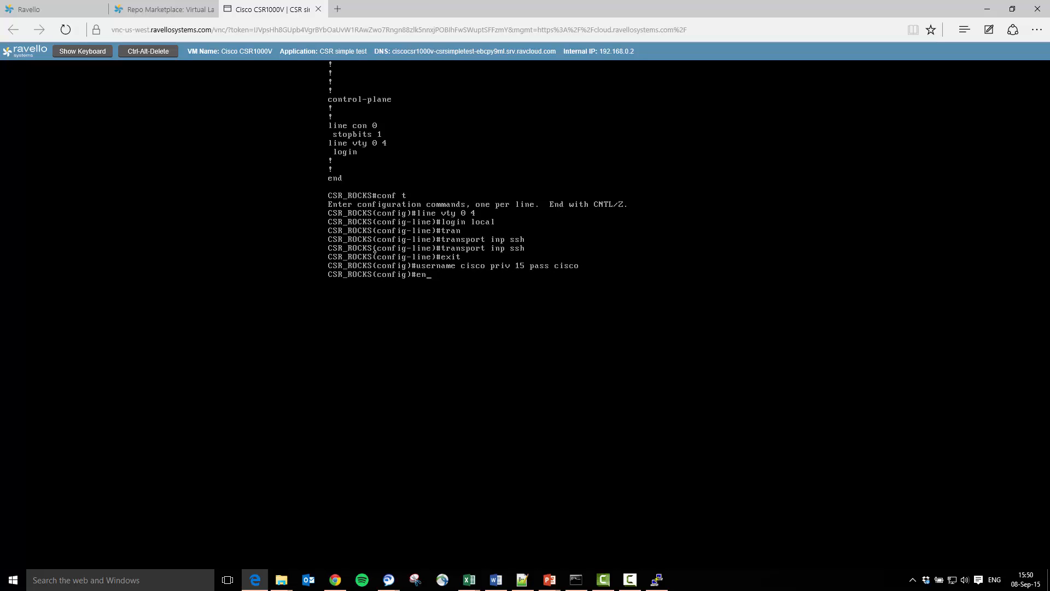
text(ass cisco)
key(Return)
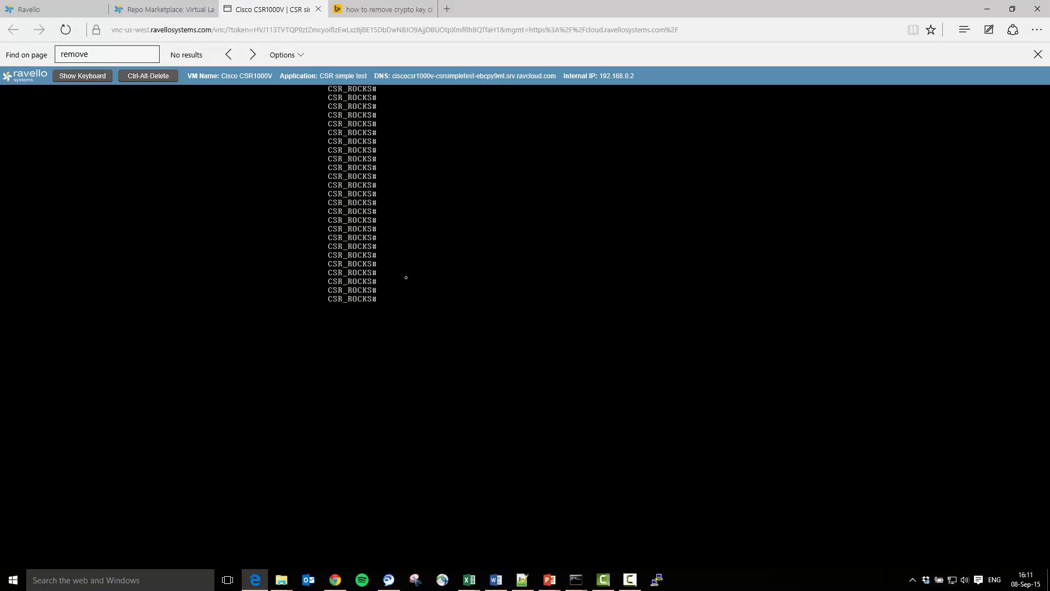
- Enter configuration mode and set the IP domain name to cisco.com
text(conf t)
key(Return)
text(ip domain)
text(name cisco.co)
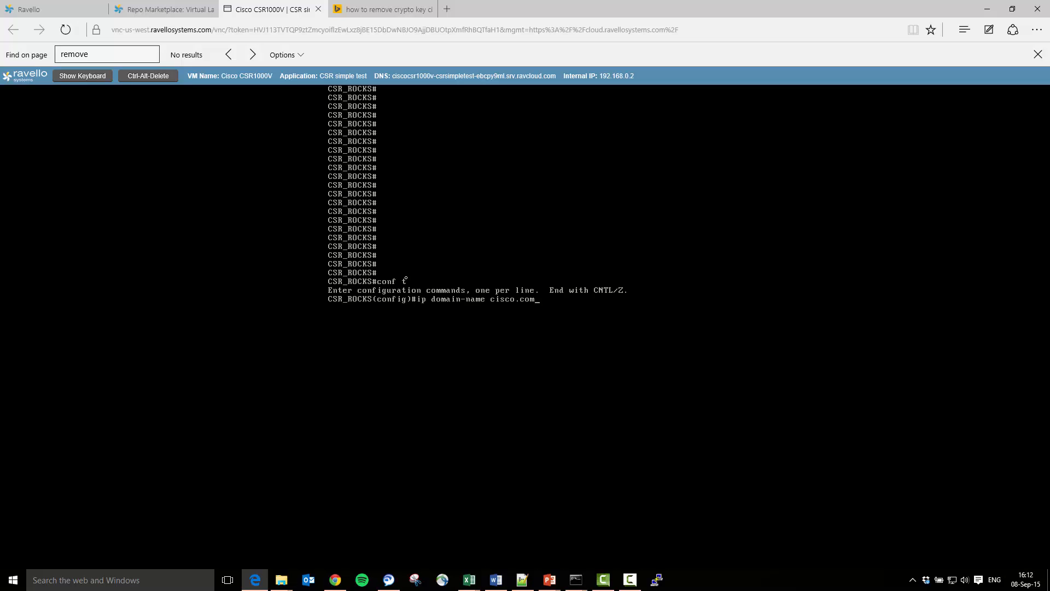
text(m)
key(Return)
- Generate an RSA crypto key with a 1024-bit modulus
text(cry)
key(Tab)
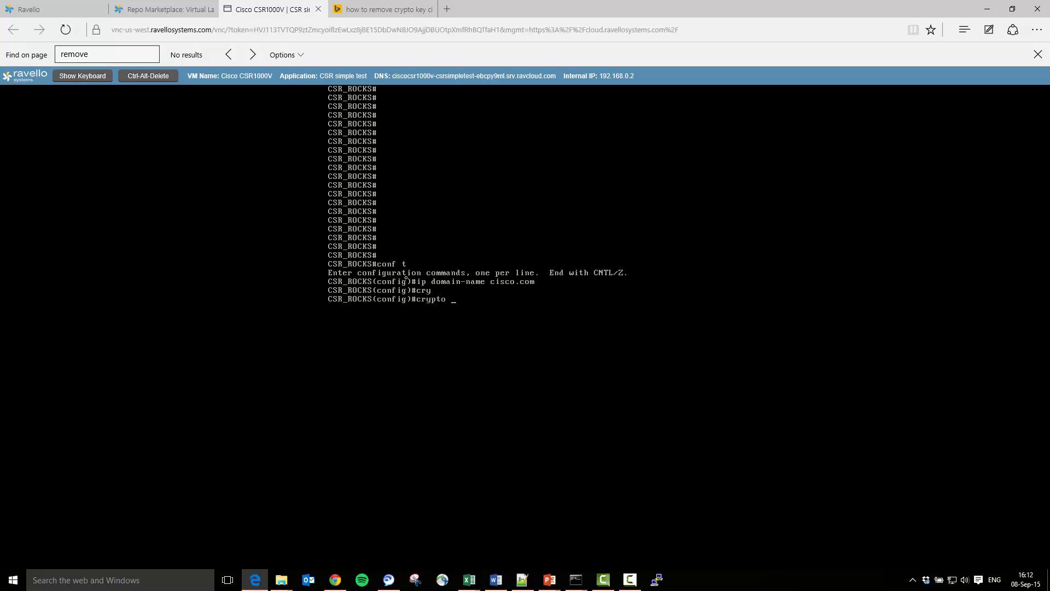
text(key ge)
key(Tab)
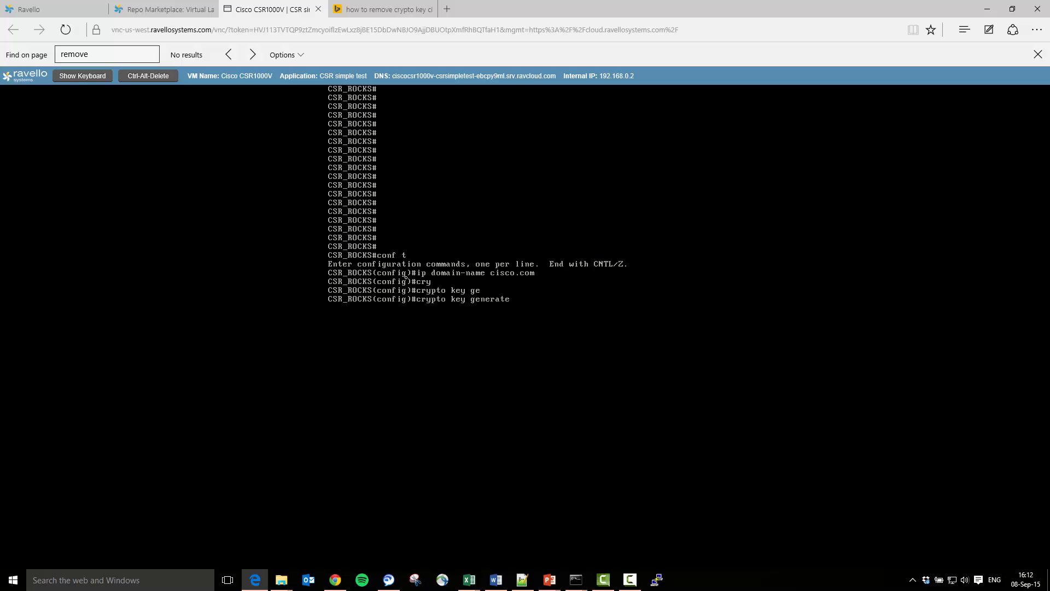
text(rsa ?)
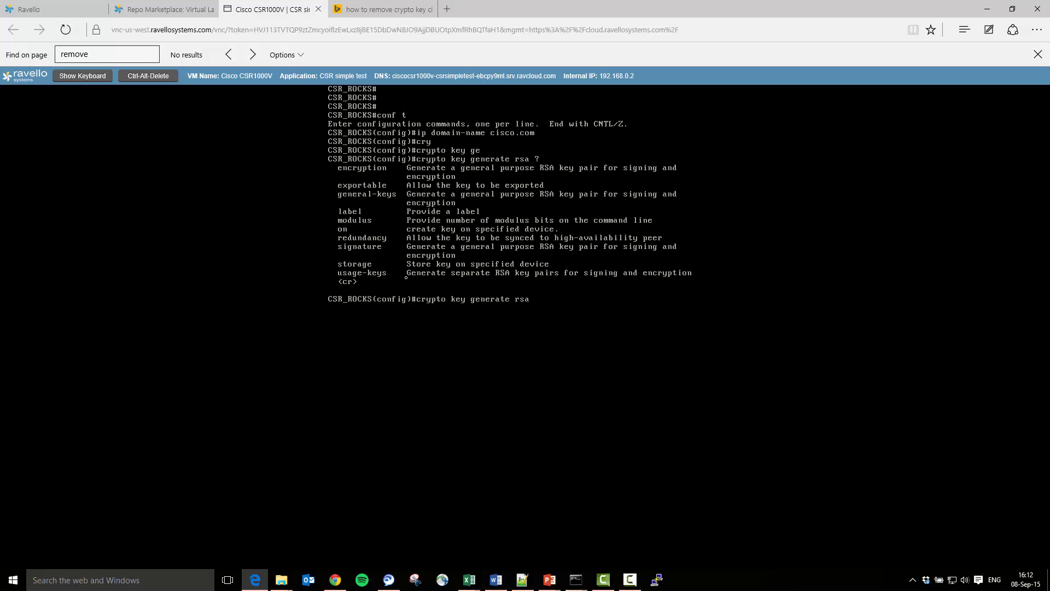
key(Return)
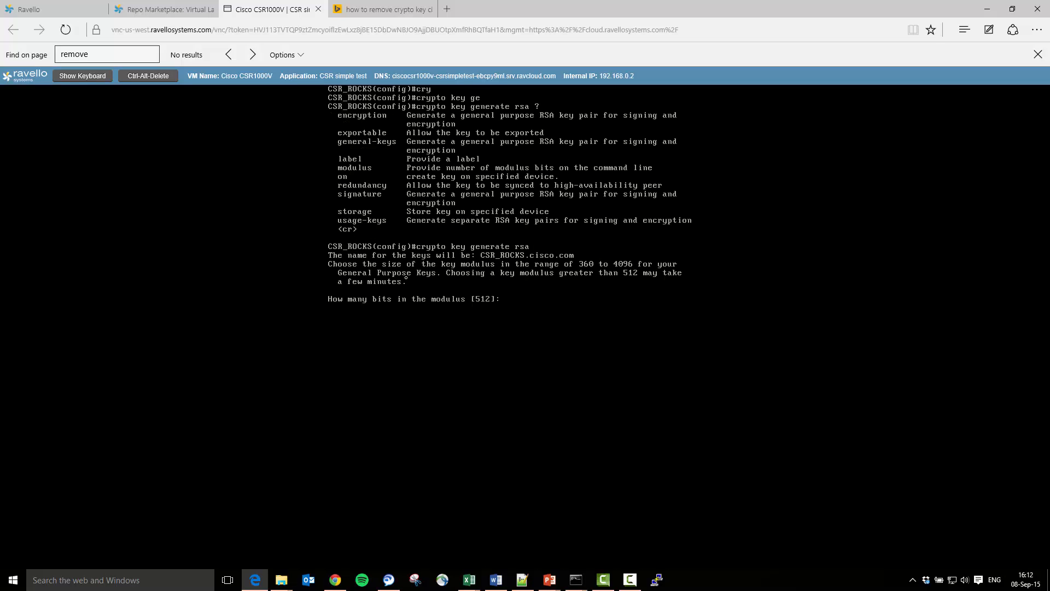
text(1024)
key(Return)
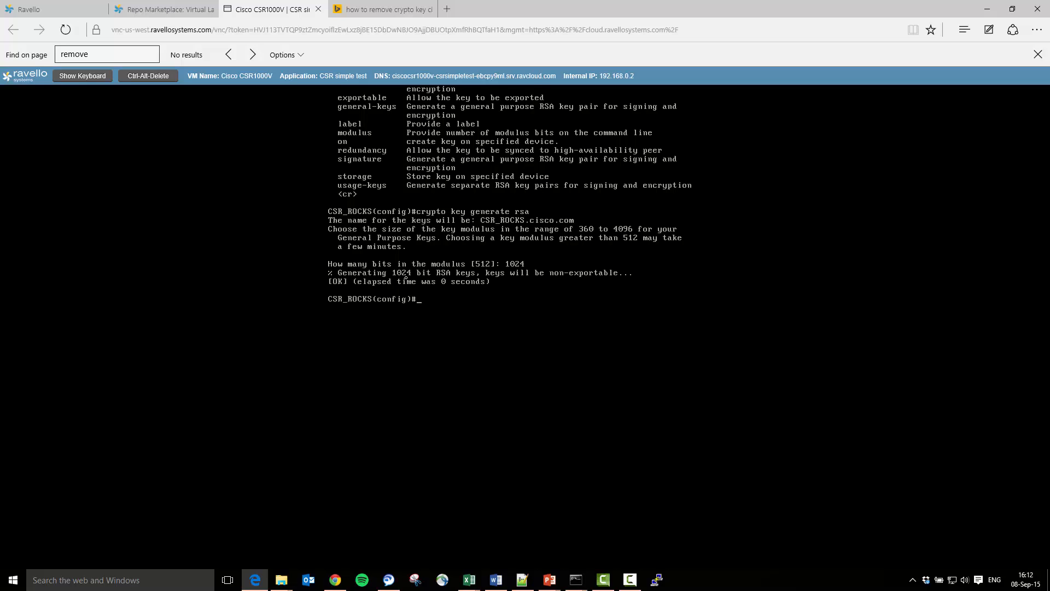
key(Return)
key(Return)
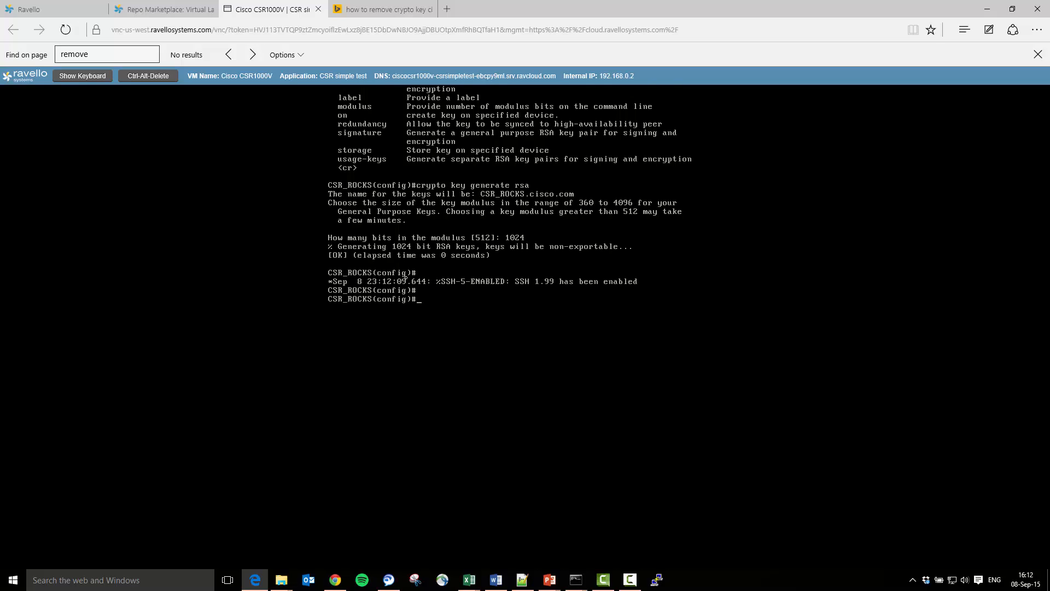
- Open a PuTTY SSH session to 31.220.67.28, accept the host key and log in with the local user's credentials
click(74, 10)
click(656, 580)
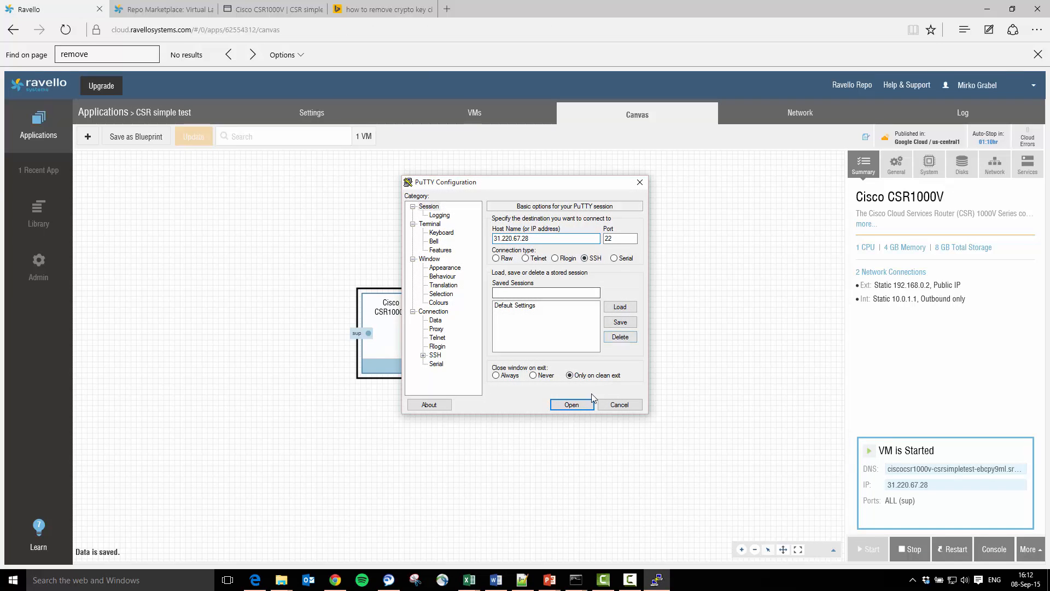
click(572, 405)
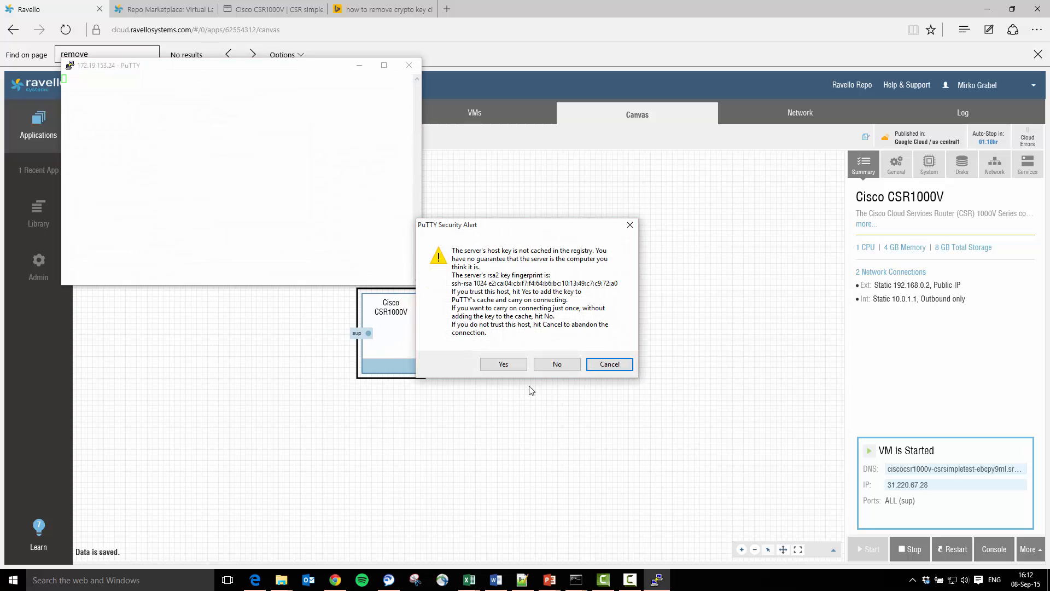
click(503, 365)
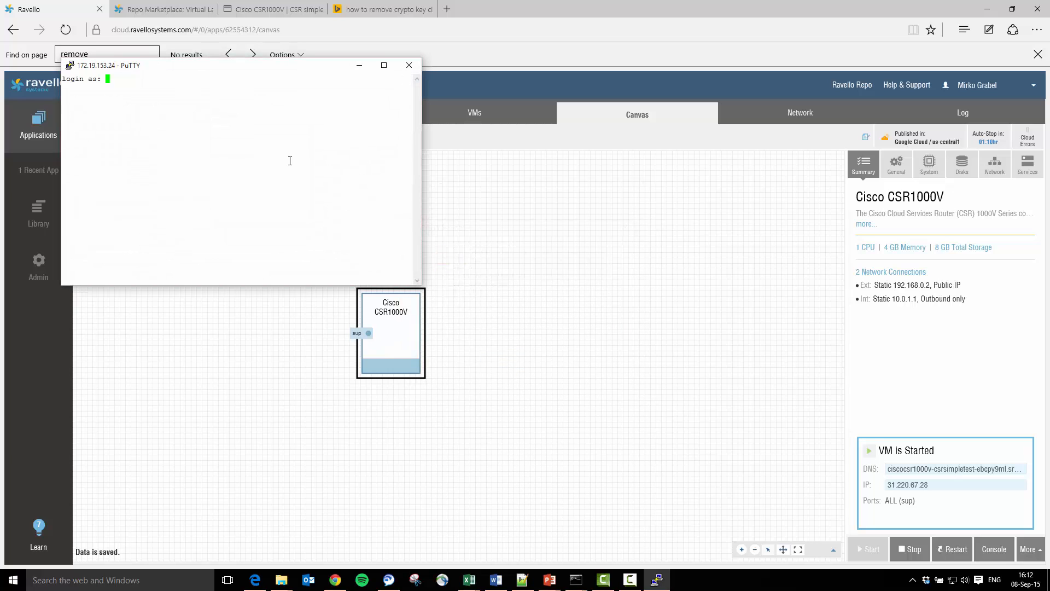
text(cisco)
key(Return)
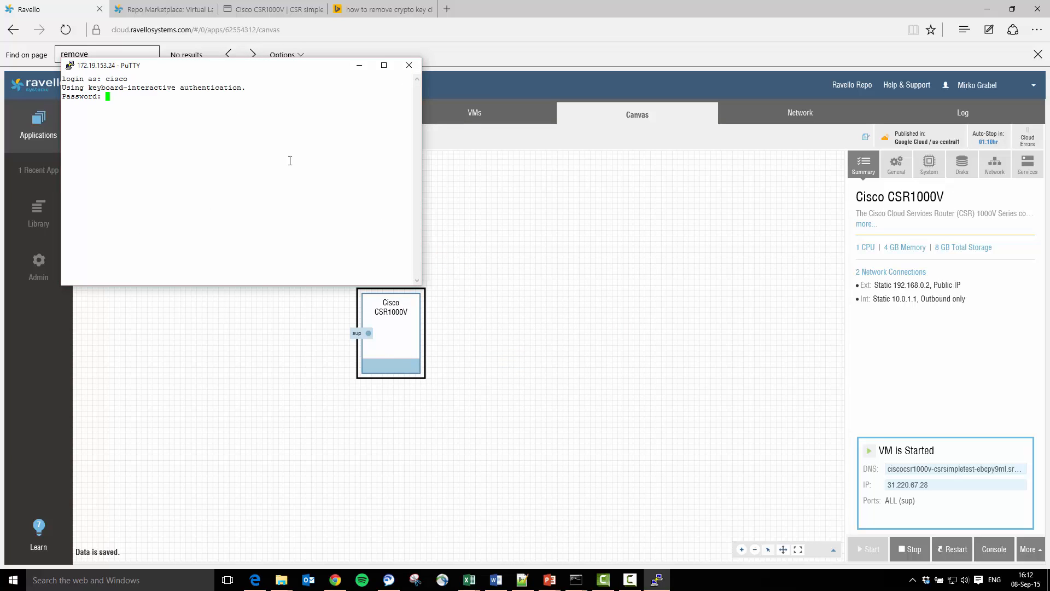
key(Return)
key(Return)
key(Return)
key(Return)
key(Return)
key(Return)
key(Return)
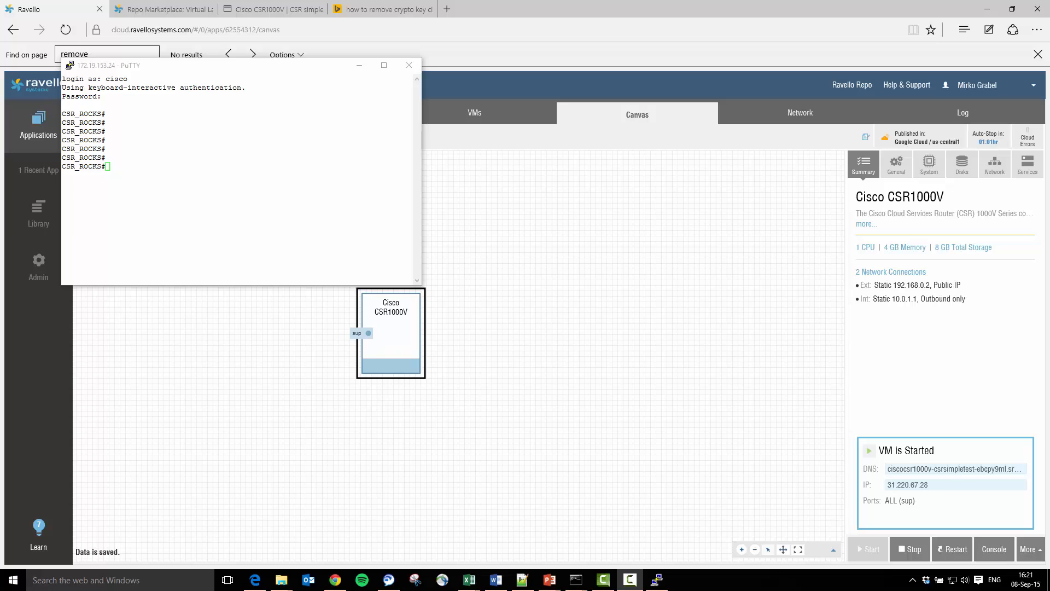
- Create a new elastic IP address in the Library
click(113, 322)
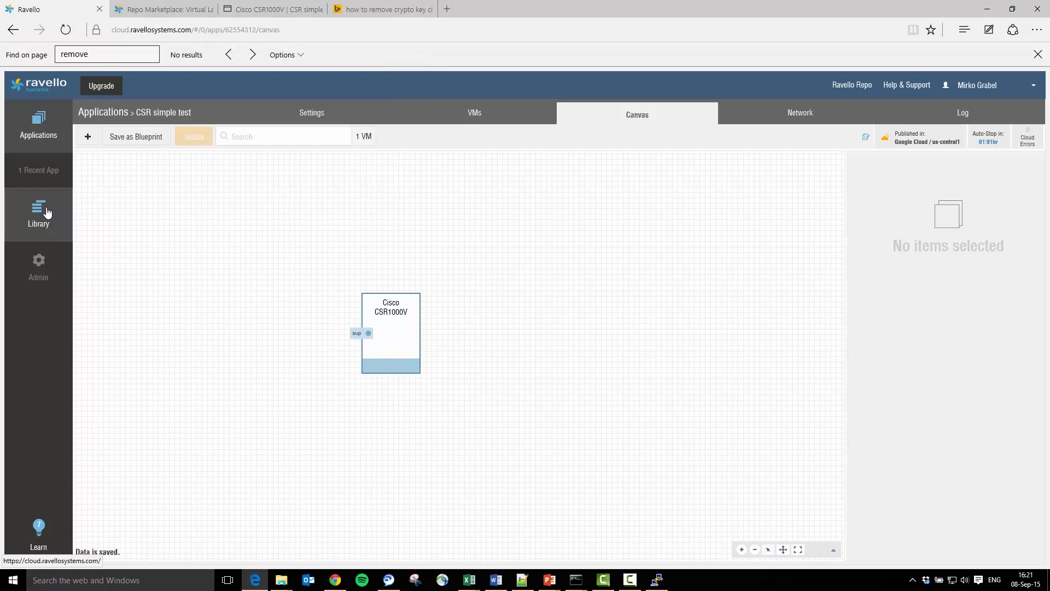
click(390, 328)
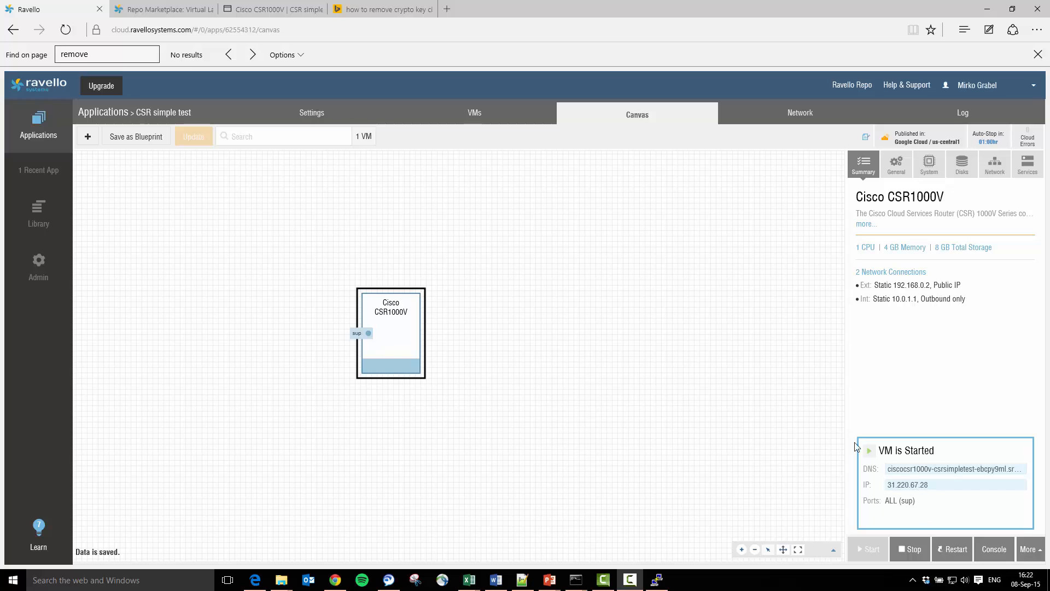
mouse_move(43, 219)
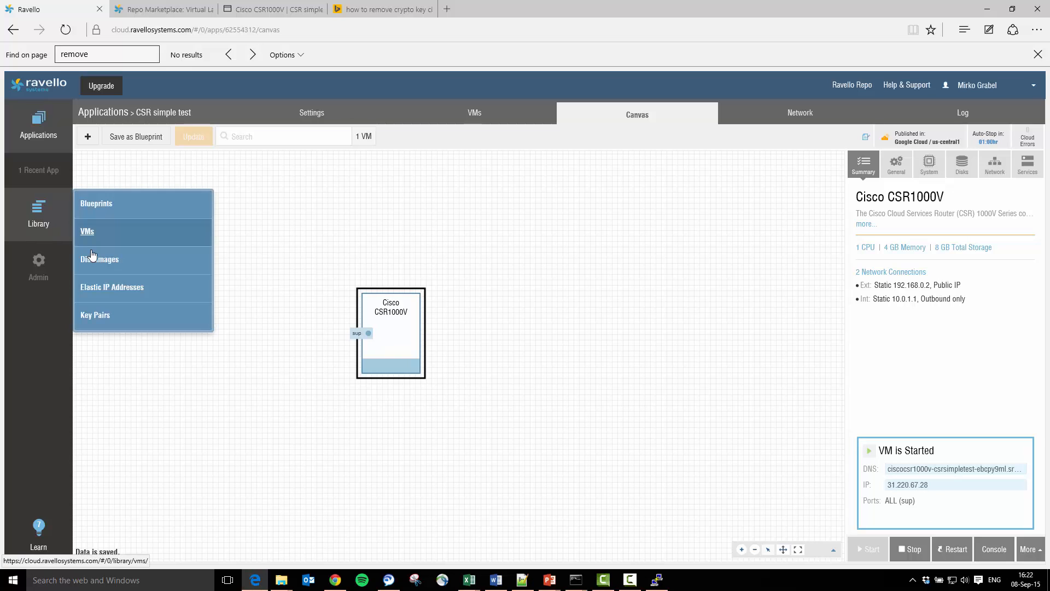
click(125, 287)
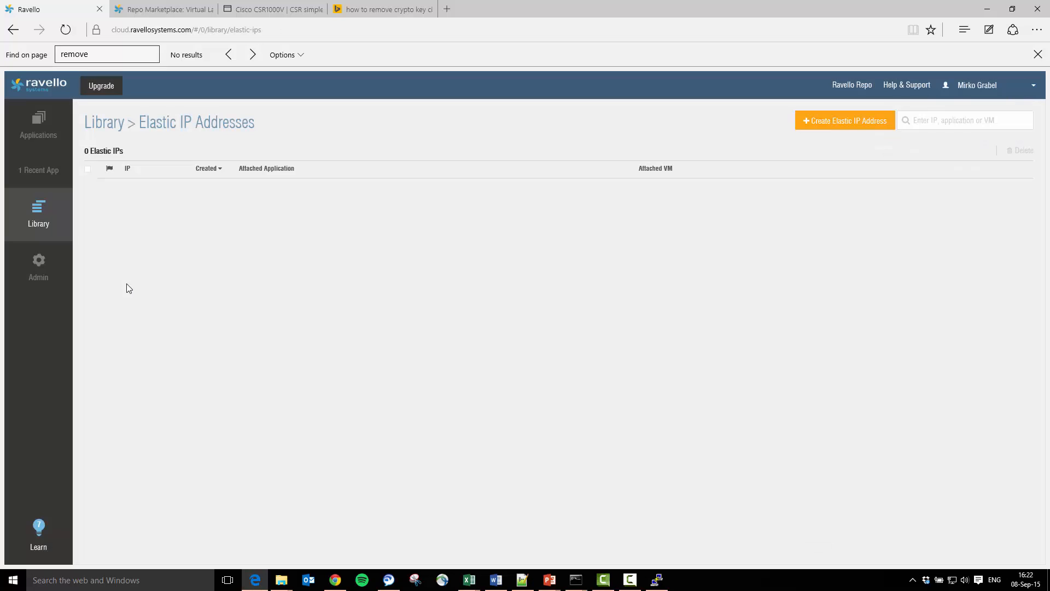
click(864, 127)
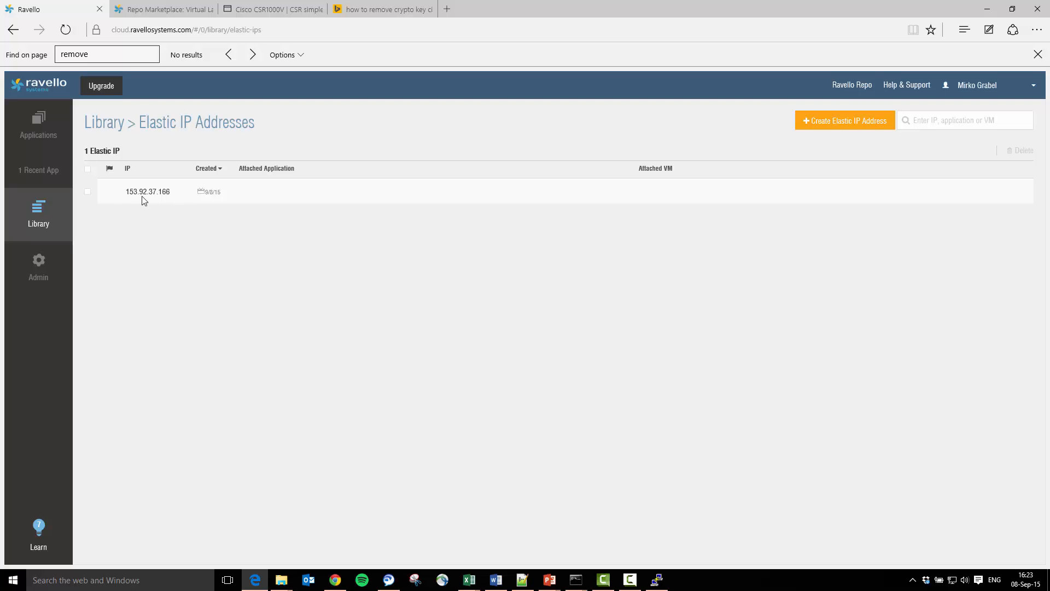
- Assign the elastic IP 153.92.37.166 to the CSR1000V's Ext network connection, save it and update the published application
click(50, 132)
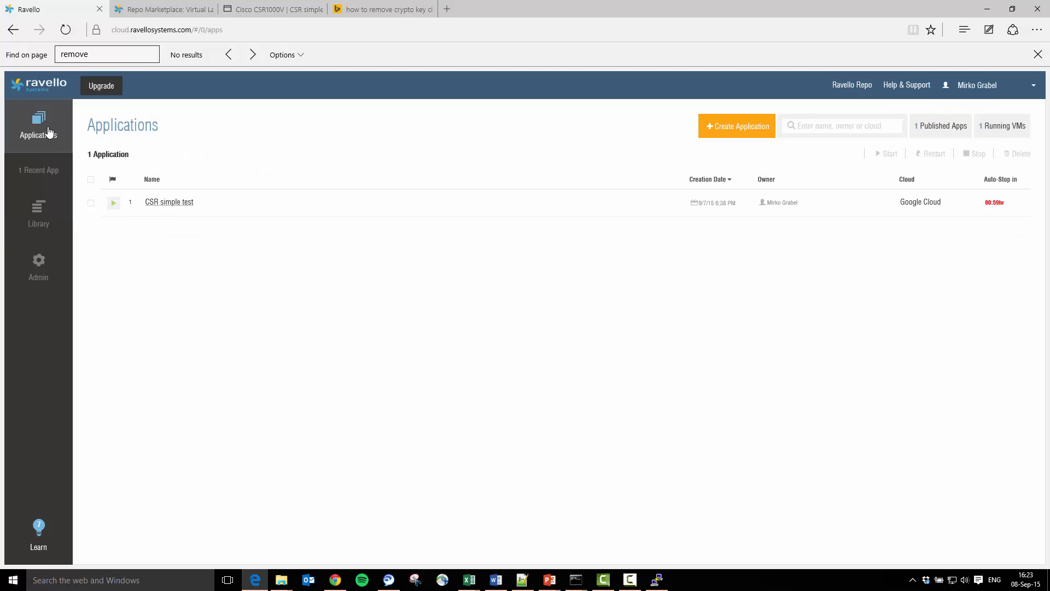
click(162, 203)
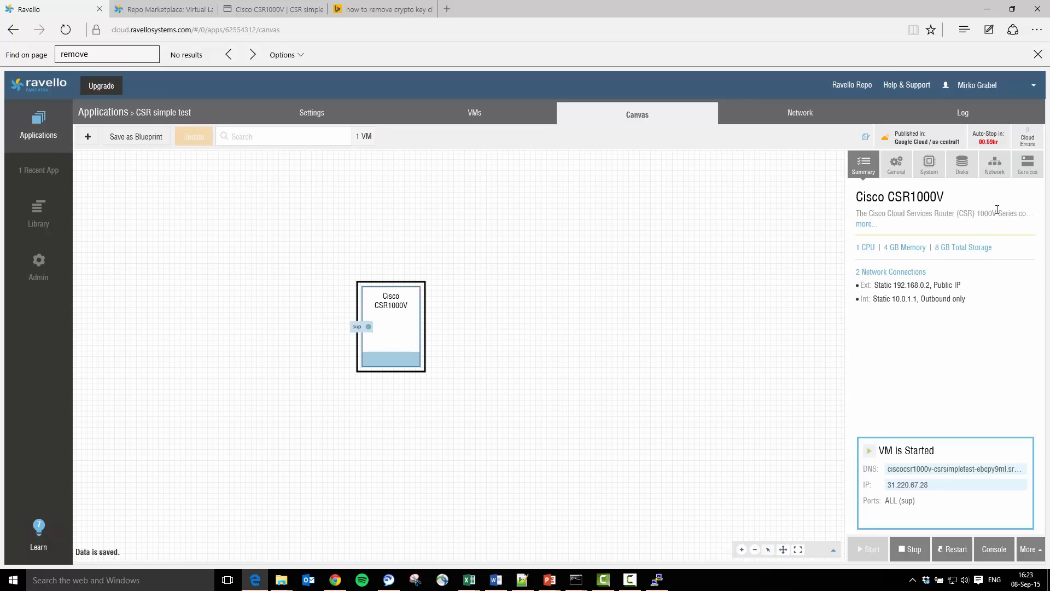
click(990, 173)
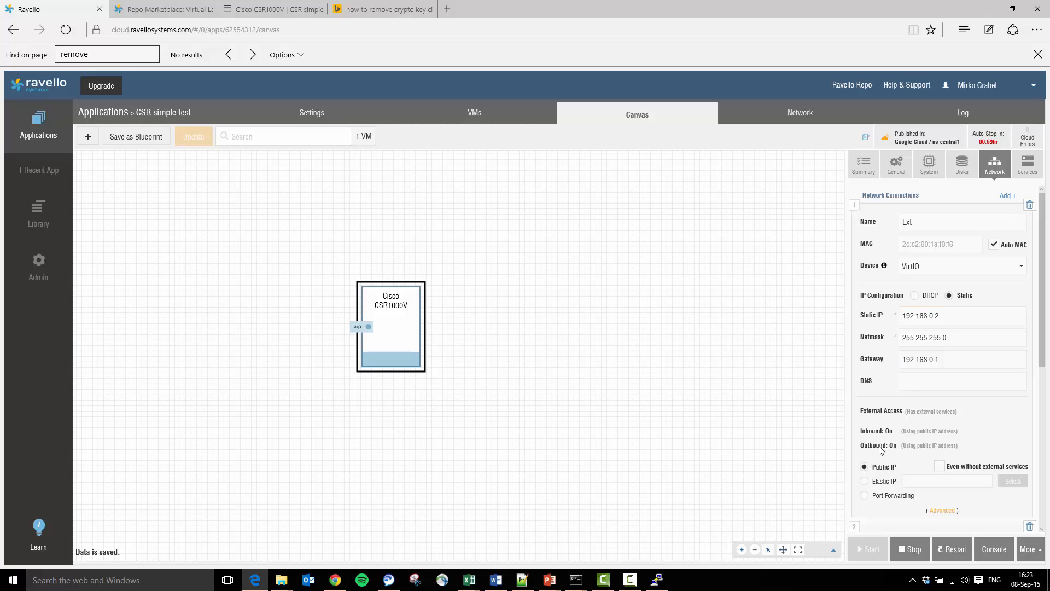
click(914, 222)
click(864, 482)
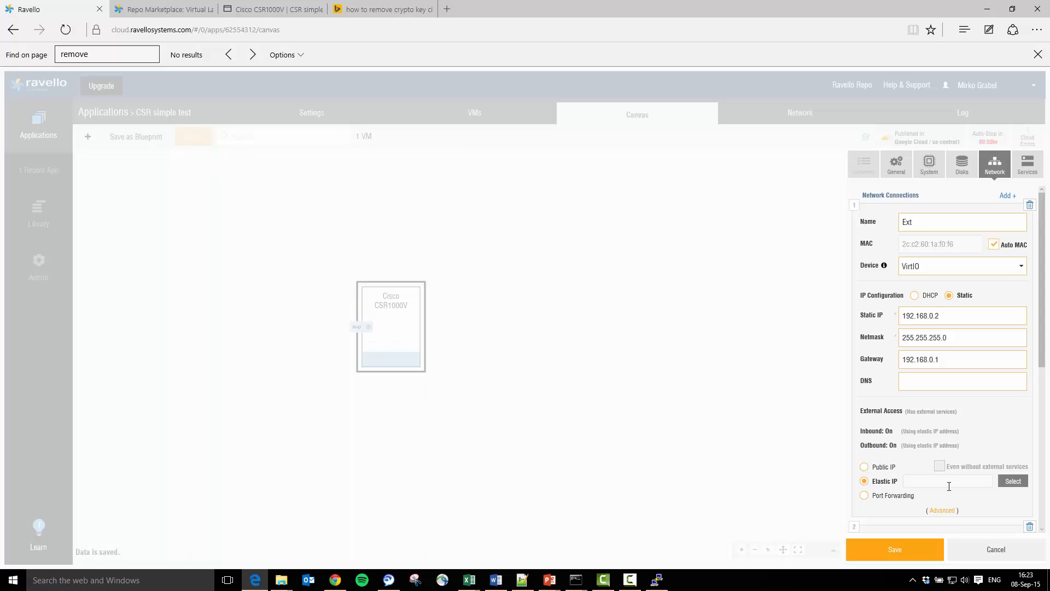
click(1013, 483)
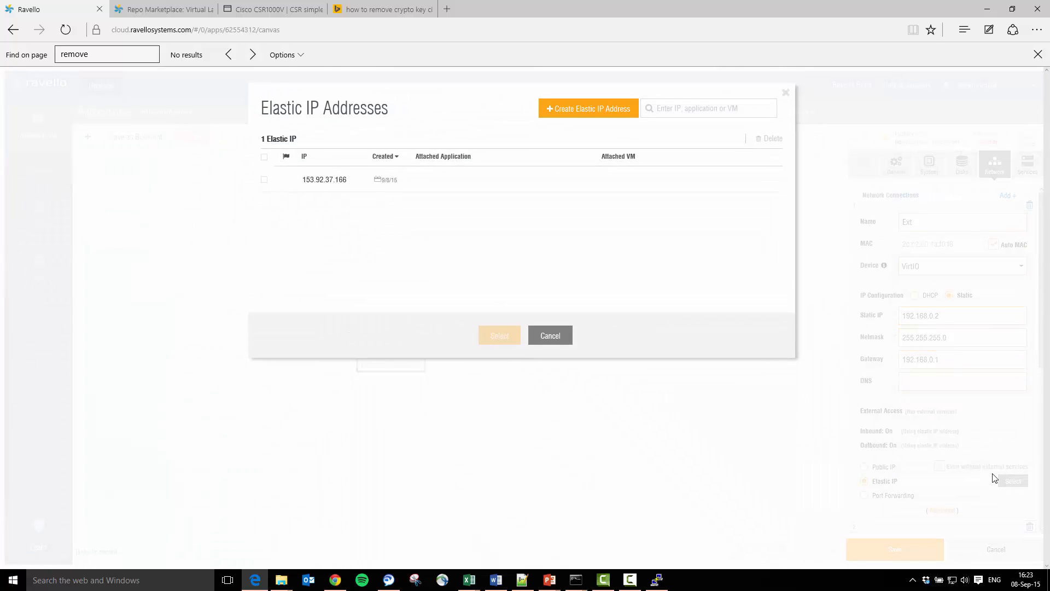
click(264, 180)
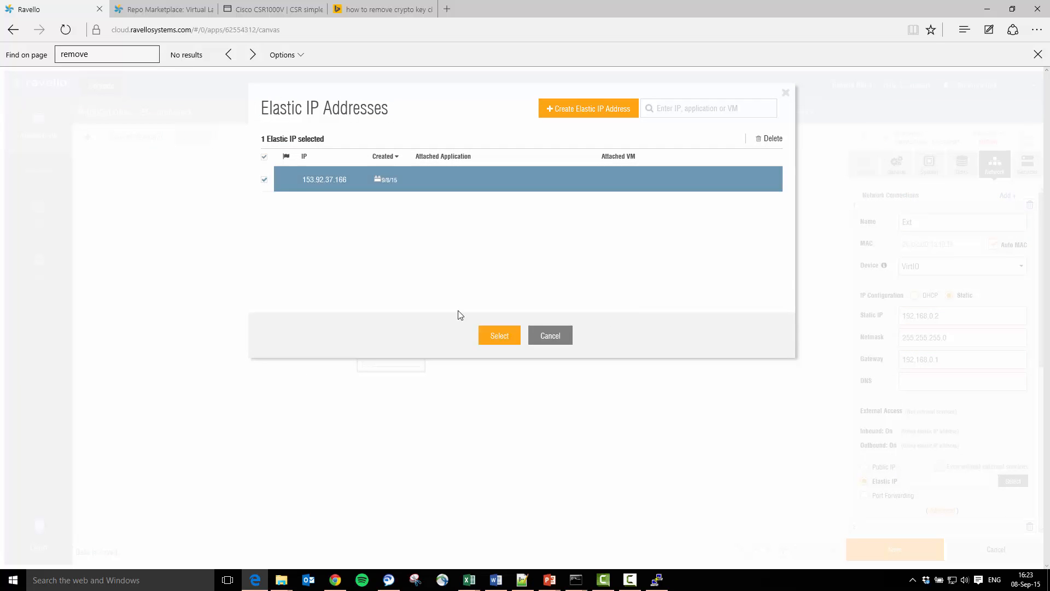
click(497, 335)
click(893, 549)
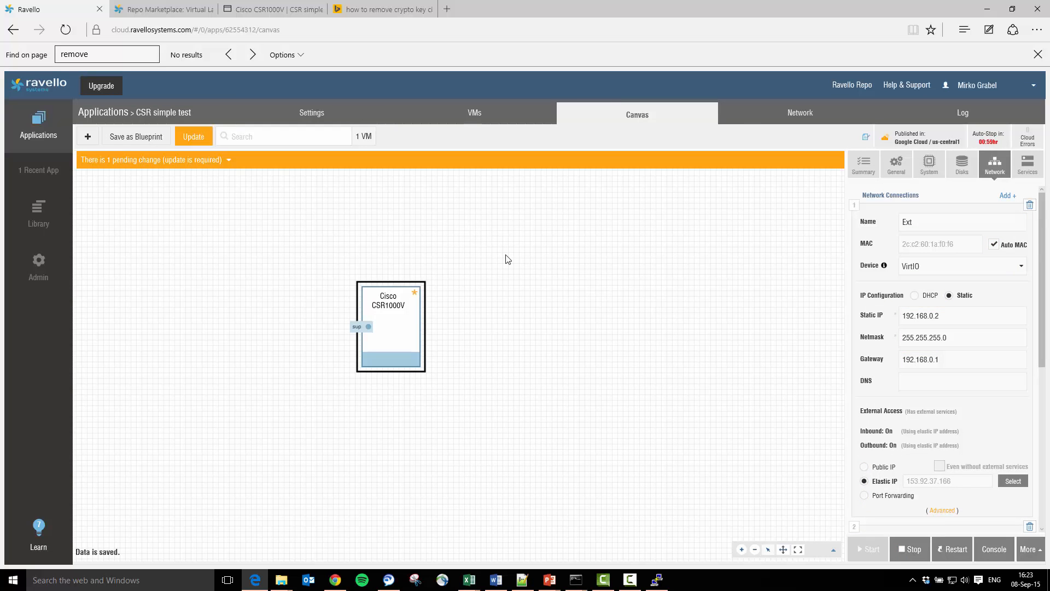
click(194, 137)
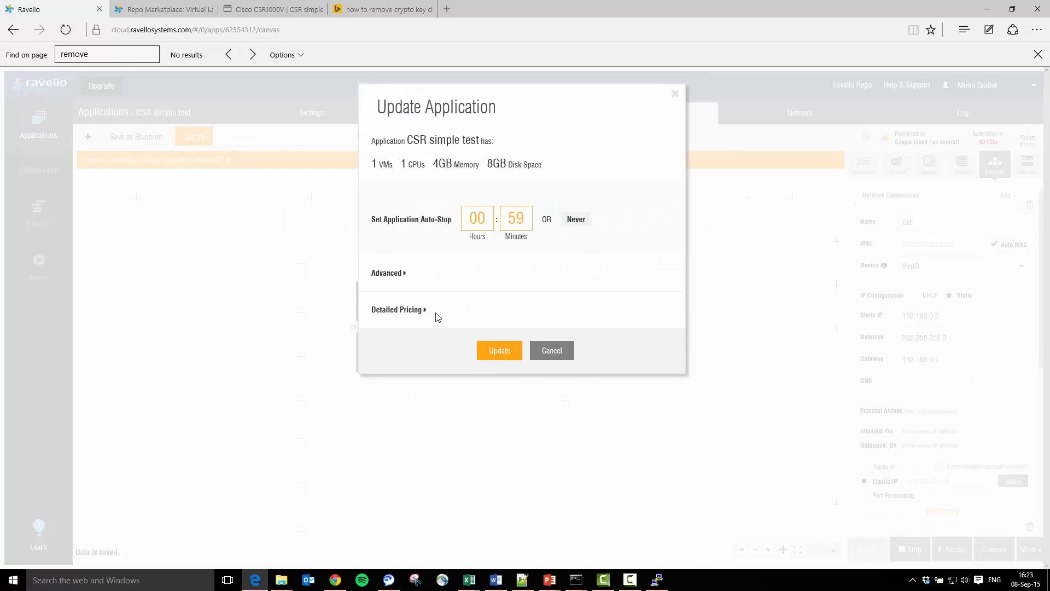
click(495, 354)
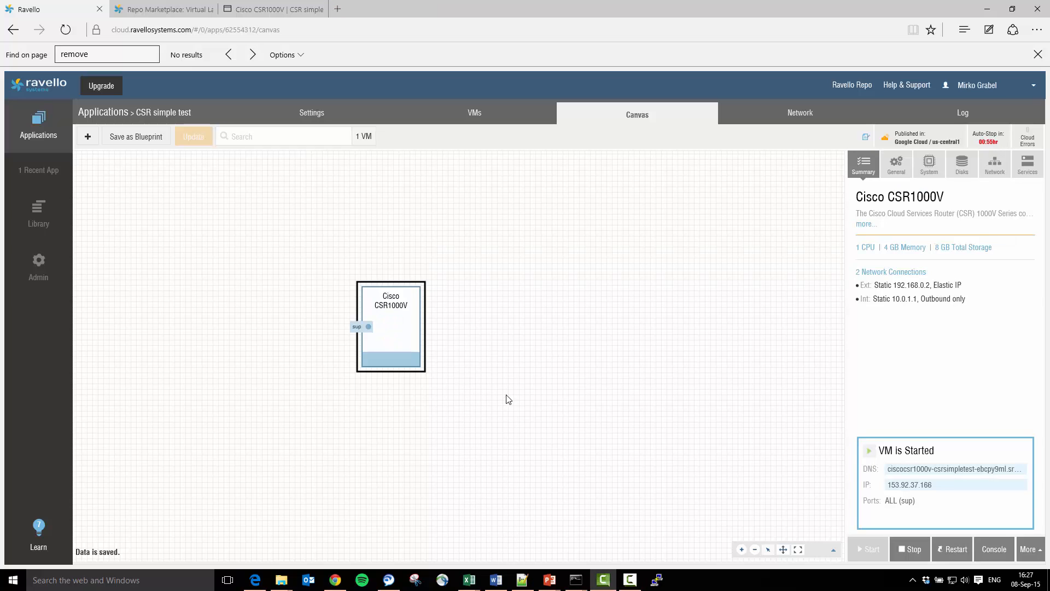
- Open a PuTTY SSH session to 153.92.37.166 and log in with the local user's name and password
click(666, 584)
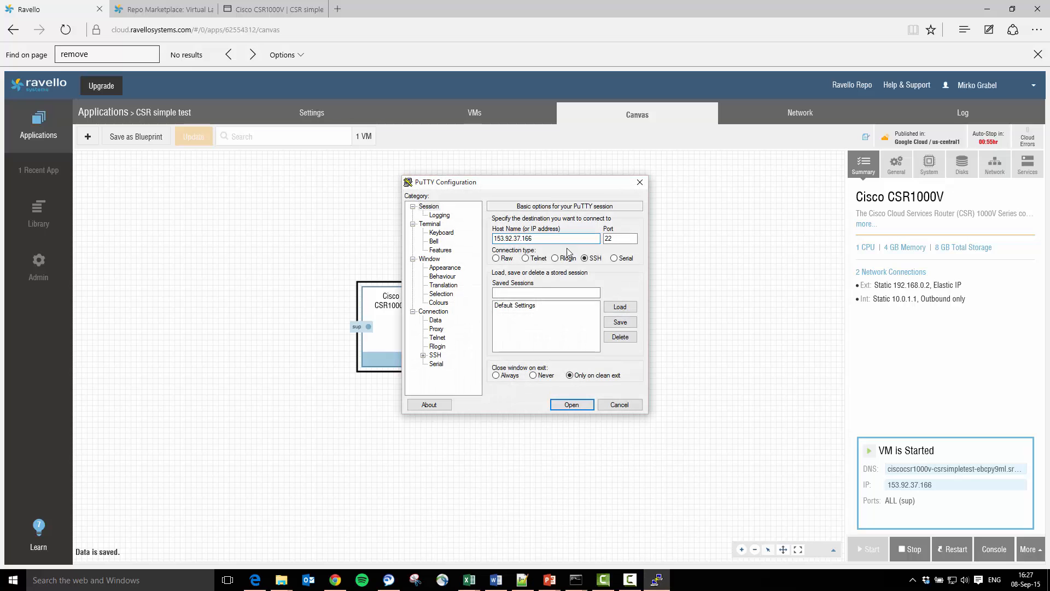
click(570, 404)
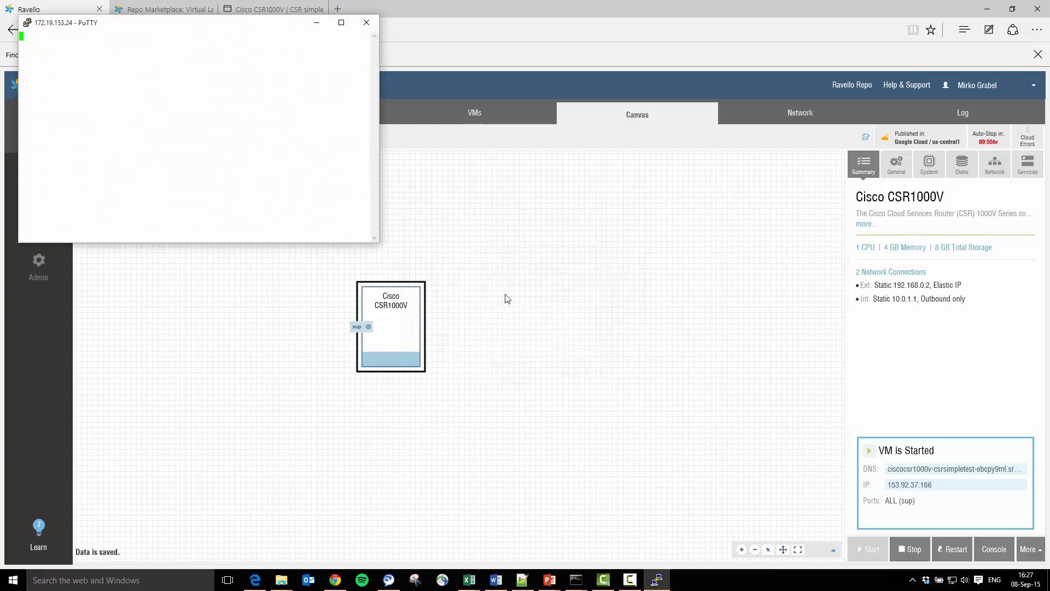
text(cisco)
key(Return)
key(Return)
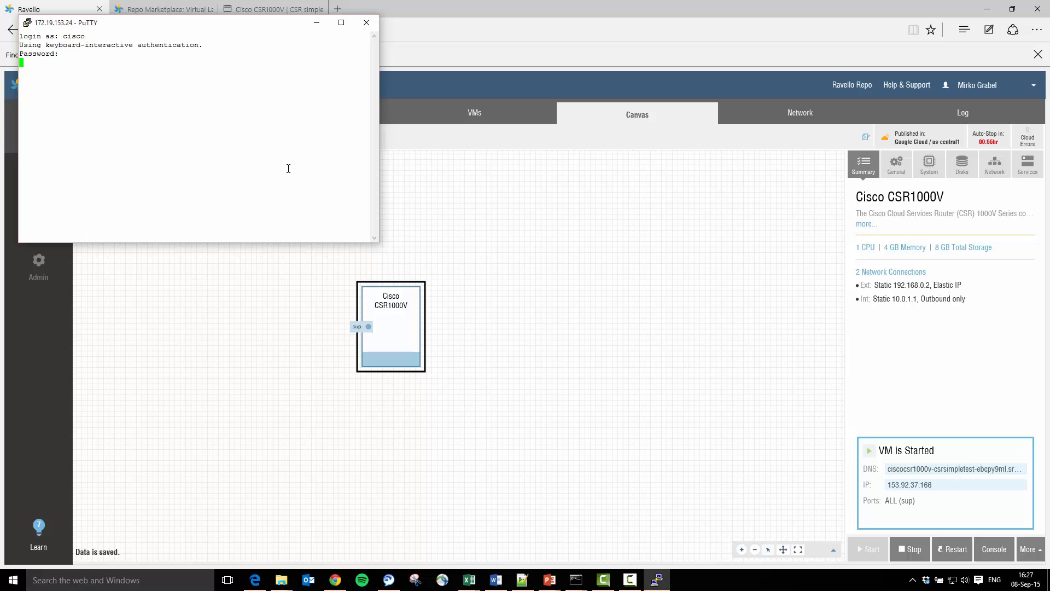
key(Return)
key(Return)
key(Return)
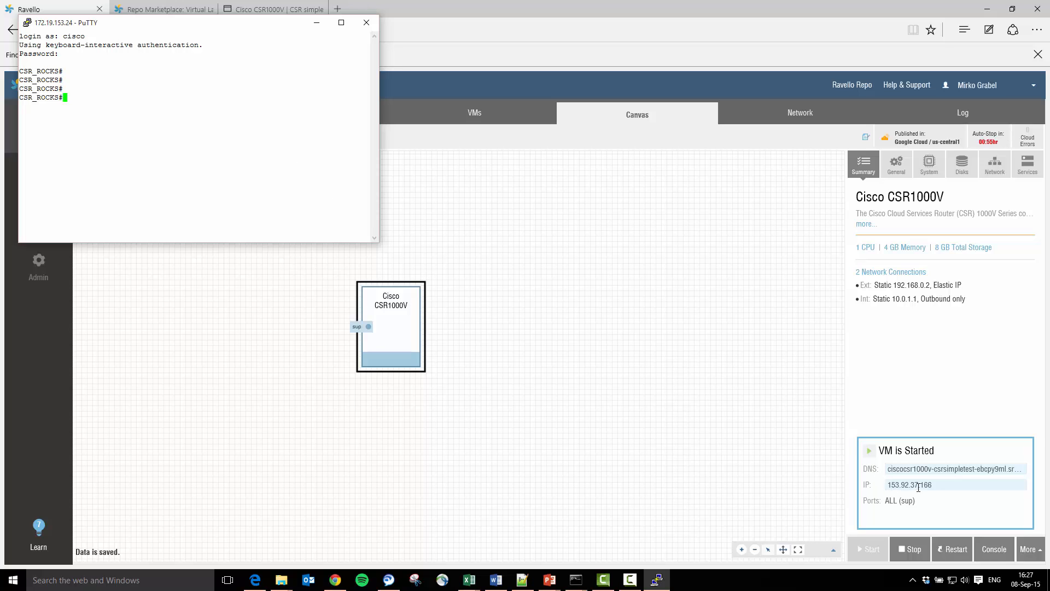
- Review the application's network diagram and the Cisco CSR1000V VM's network connection settings
click(785, 116)
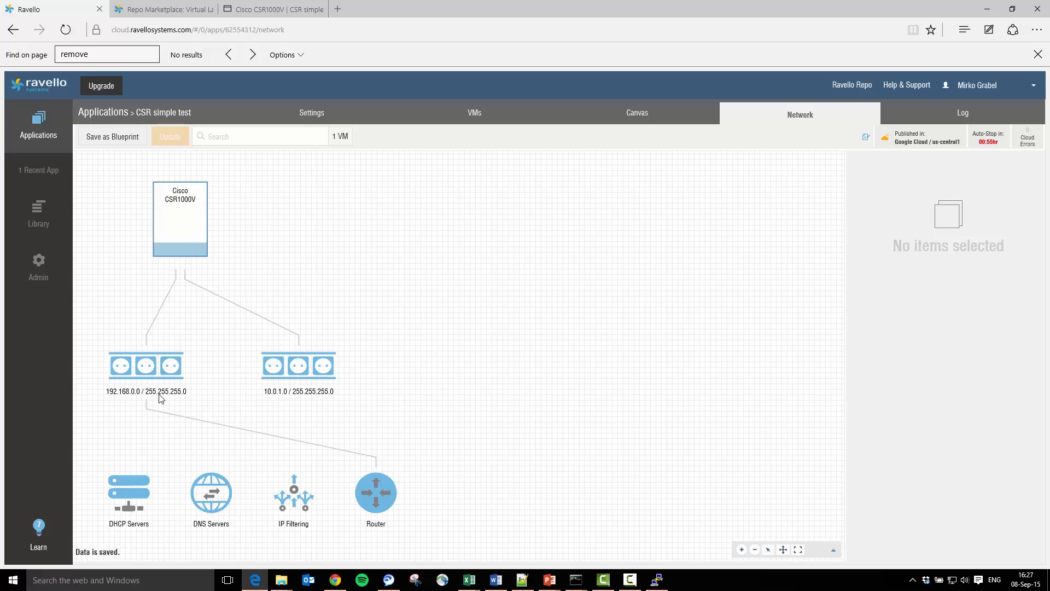
click(474, 113)
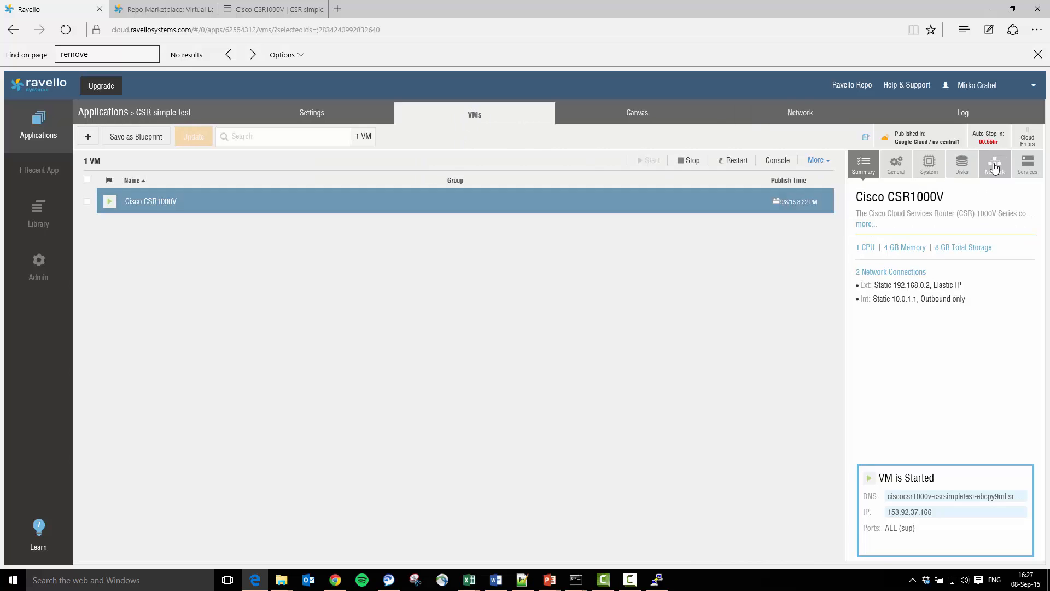
click(995, 167)
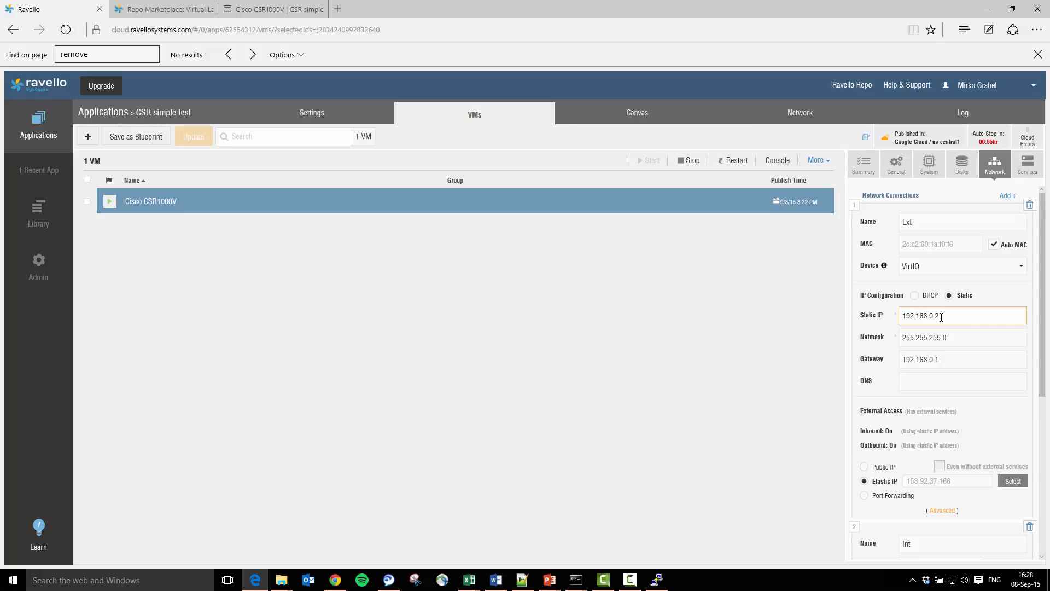
scroll(1043, 300, down, 1)
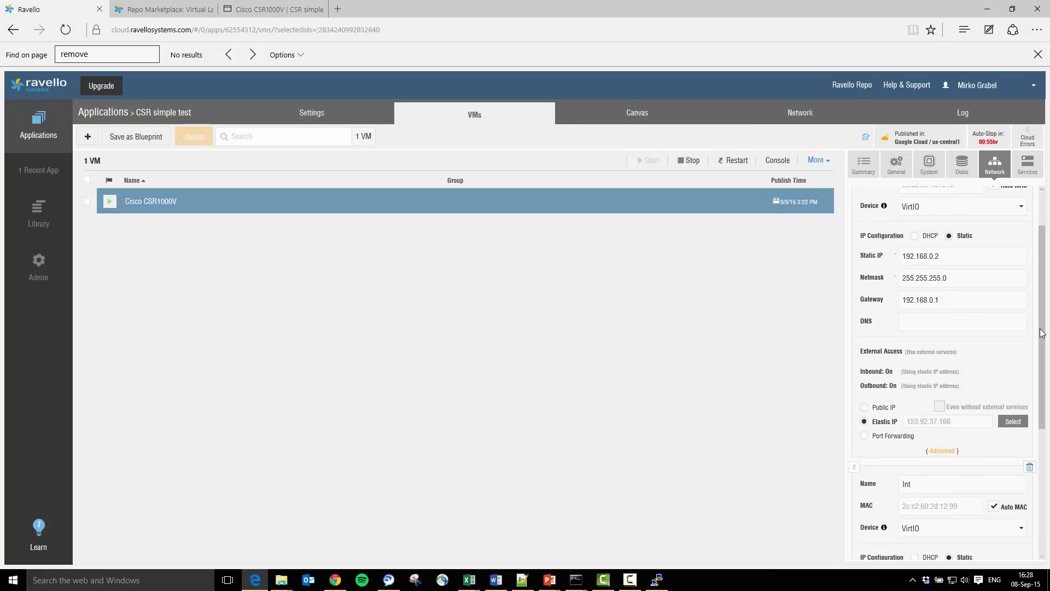